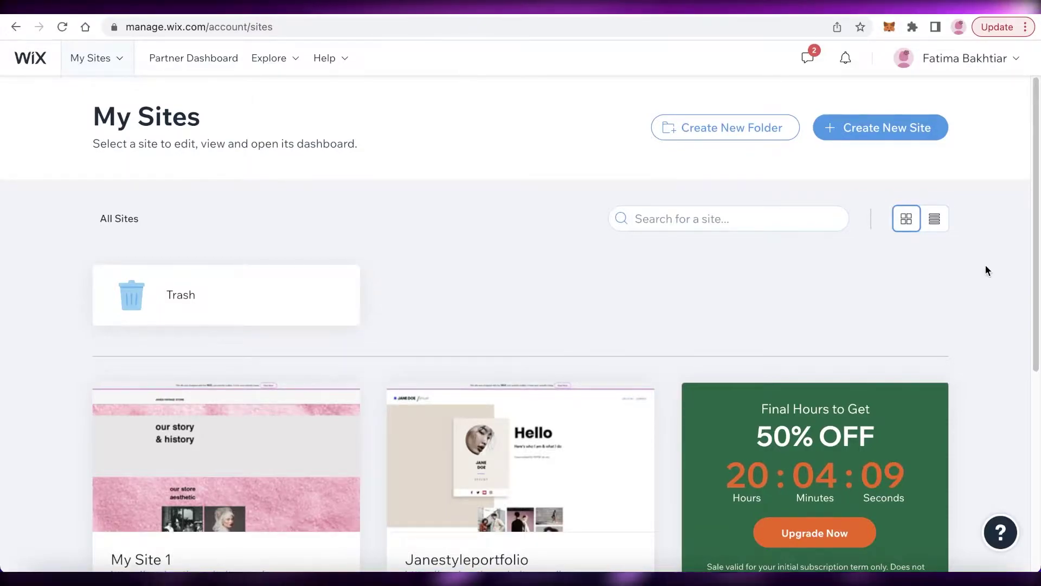
Create a new site on the Wix platform and set its website type to Online Store
{"action": "scroll", "coordinate": [986, 266], "scroll_direction": "down", "scroll_amount": 2}
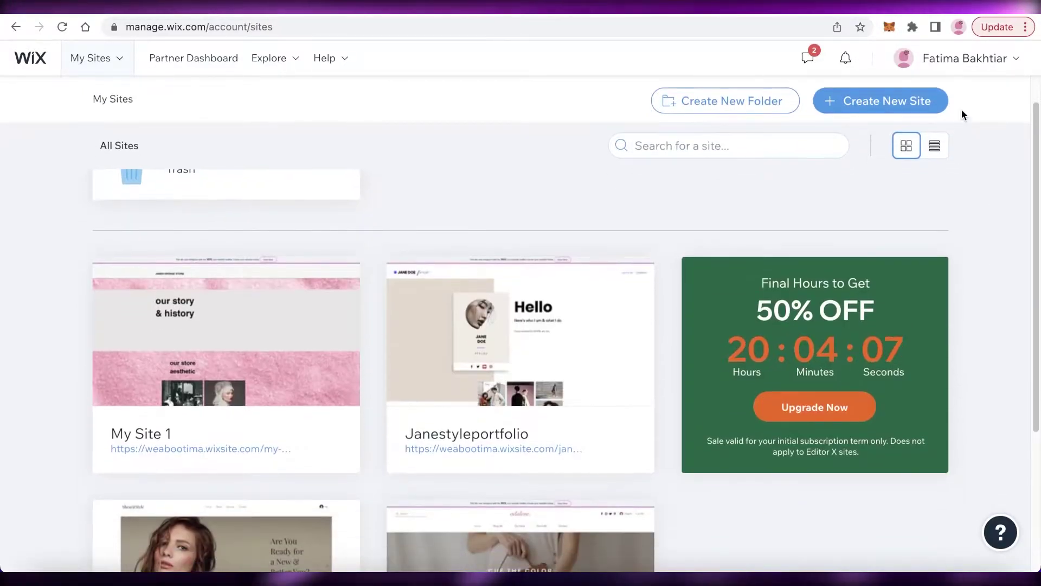
{"action": "mouse_move", "coordinate": [964, 64]}
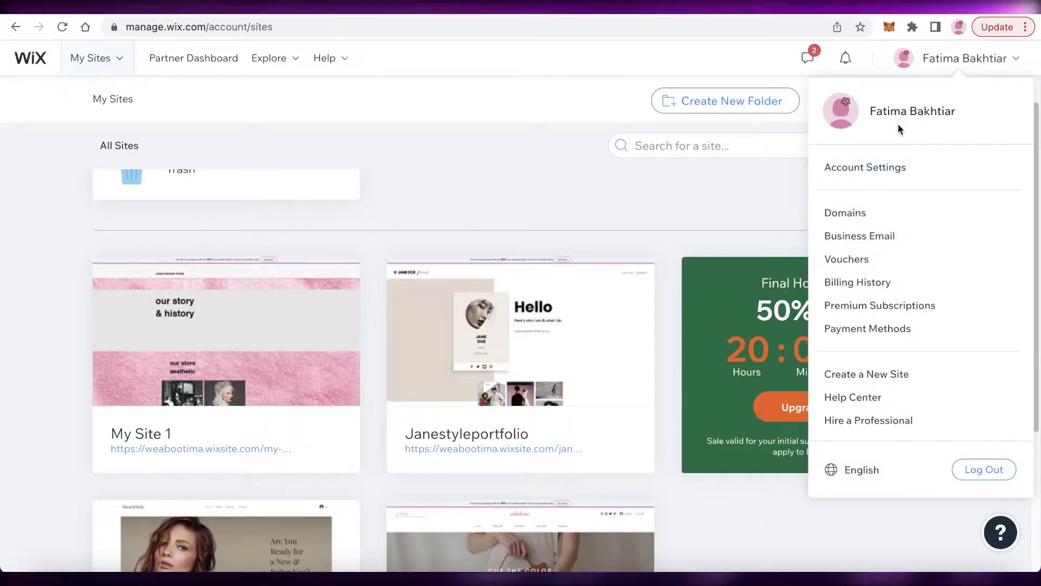
{"action": "scroll", "coordinate": [707, 139], "scroll_direction": "up", "scroll_amount": 2}
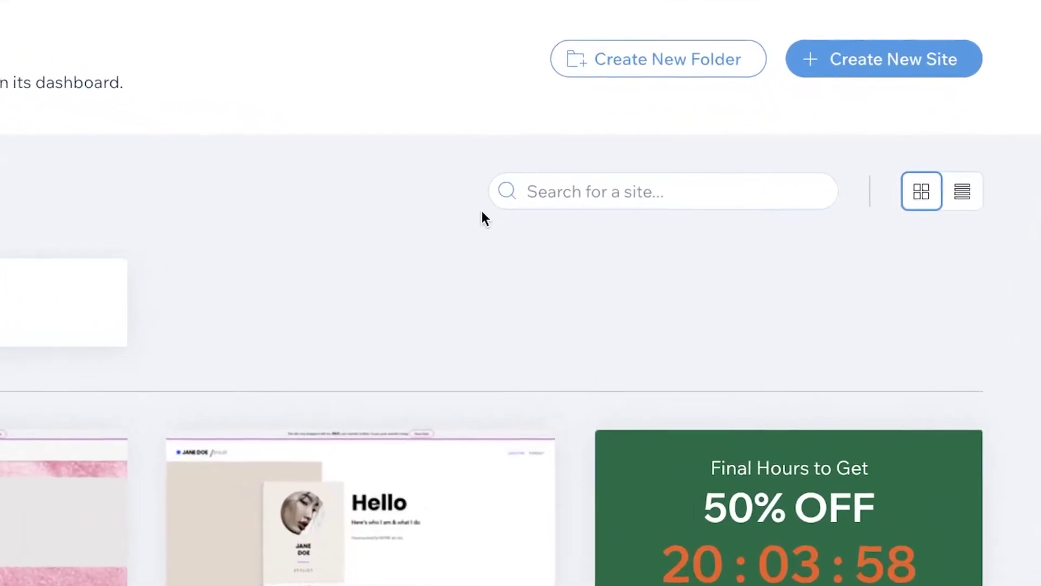
{"action": "left_click", "coordinate": [879, 71]}
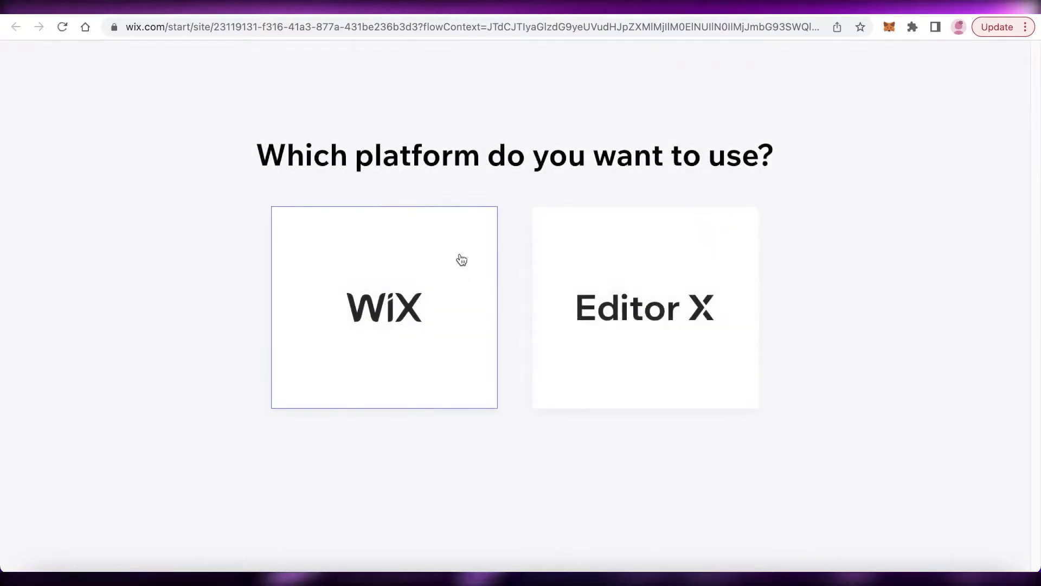
{"action": "left_click", "coordinate": [398, 286]}
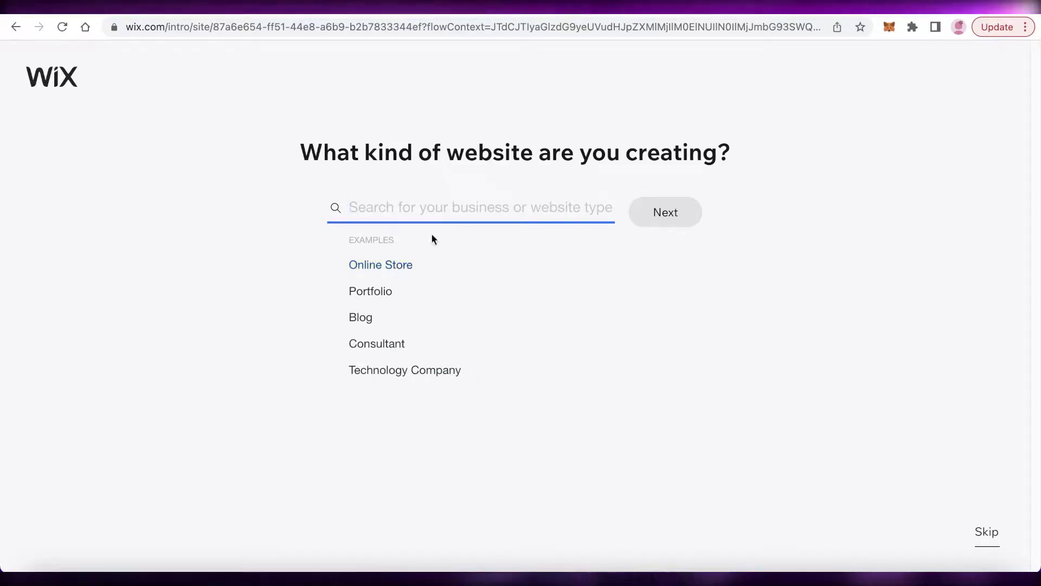
{"action": "left_click", "coordinate": [381, 262]}
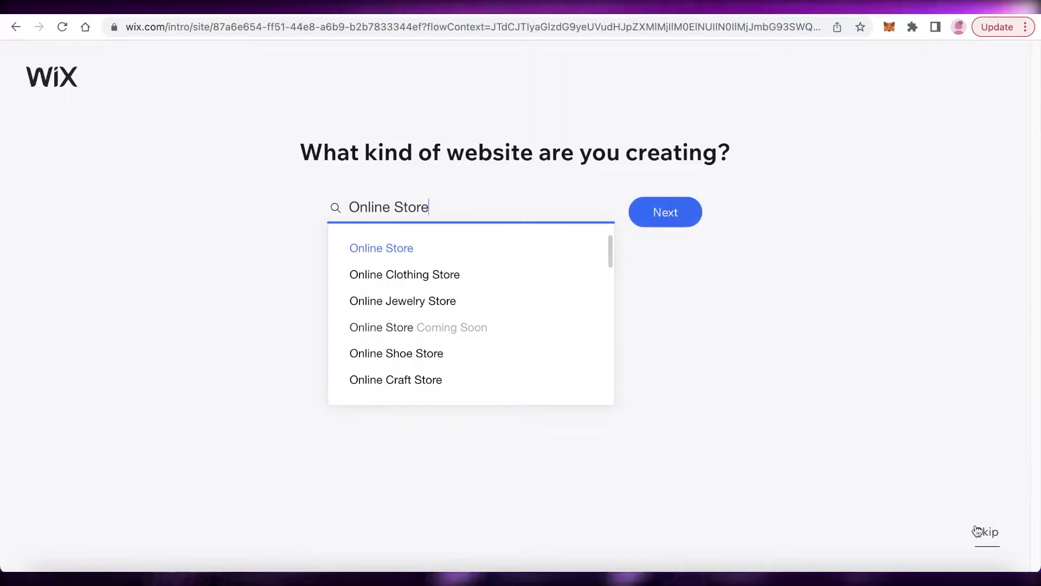
{"action": "left_click", "coordinate": [664, 217]}
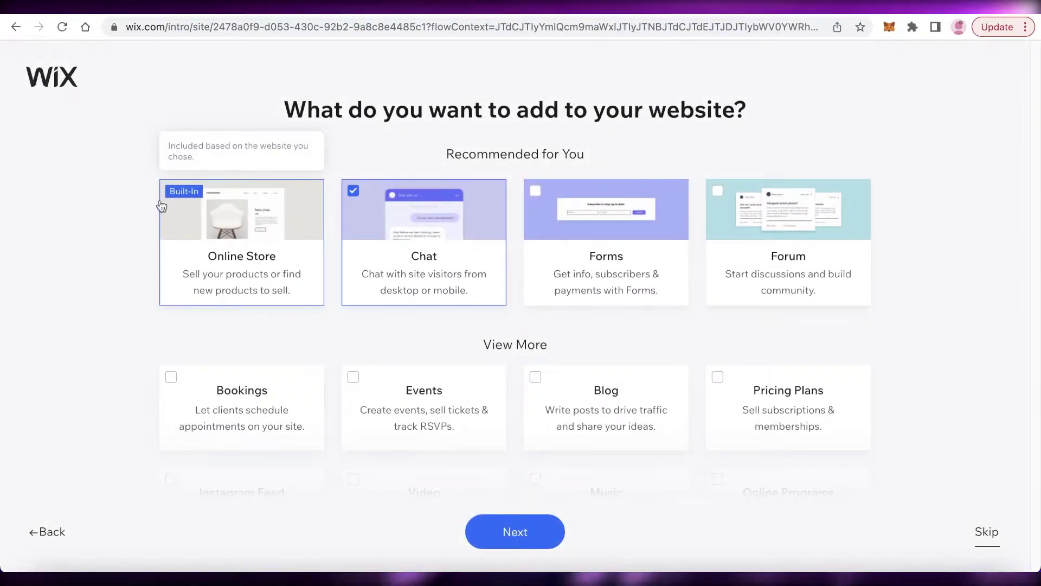
Deselect Chat from the website features, keeping only the built-in Online Store, and continue the setup
{"action": "scroll", "coordinate": [409, 252], "scroll_direction": "down", "scroll_amount": 7}
{"action": "scroll", "coordinate": [409, 252], "scroll_direction": "up", "scroll_amount": 7}
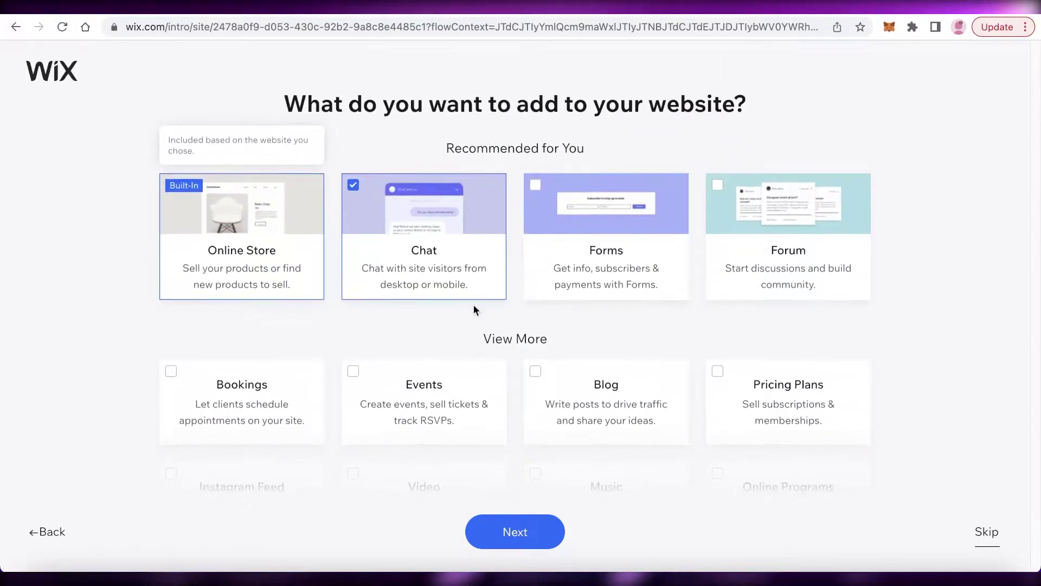
{"action": "scroll", "coordinate": [386, 222], "scroll_direction": "down", "scroll_amount": 3}
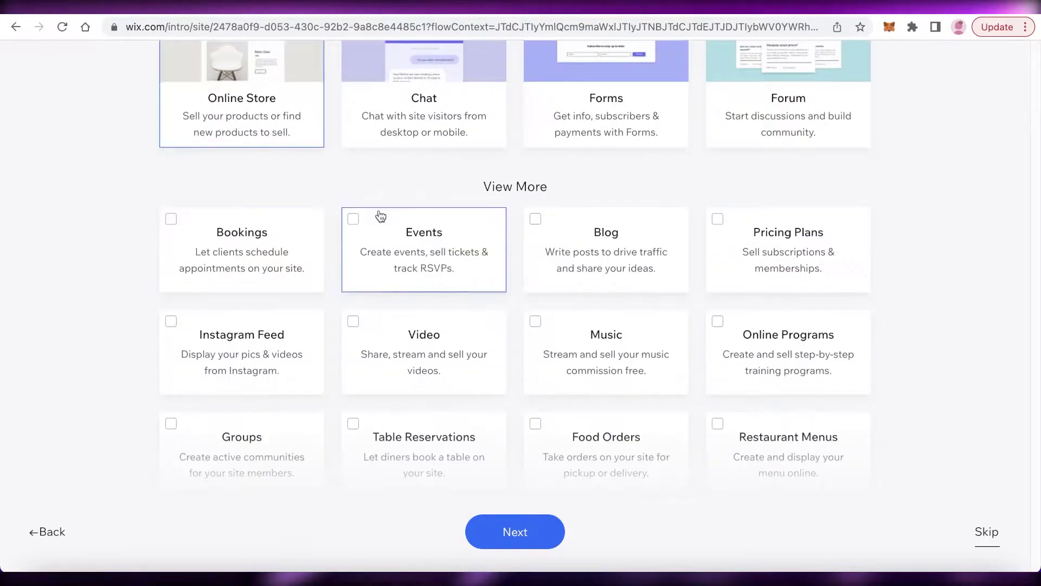
{"action": "scroll", "coordinate": [224, 218], "scroll_direction": "up", "scroll_amount": 3}
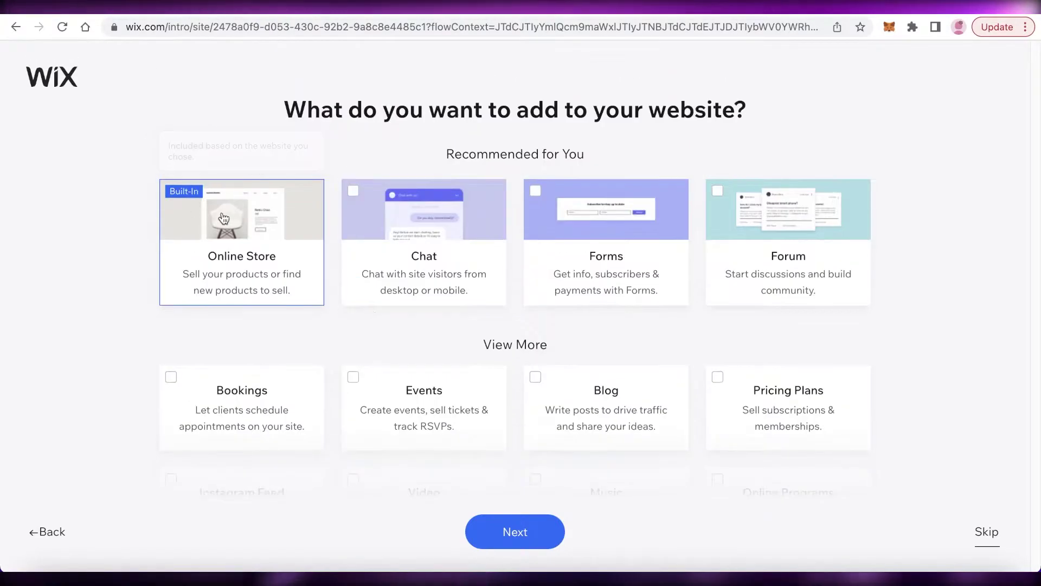
{"action": "left_click", "coordinate": [541, 545]}
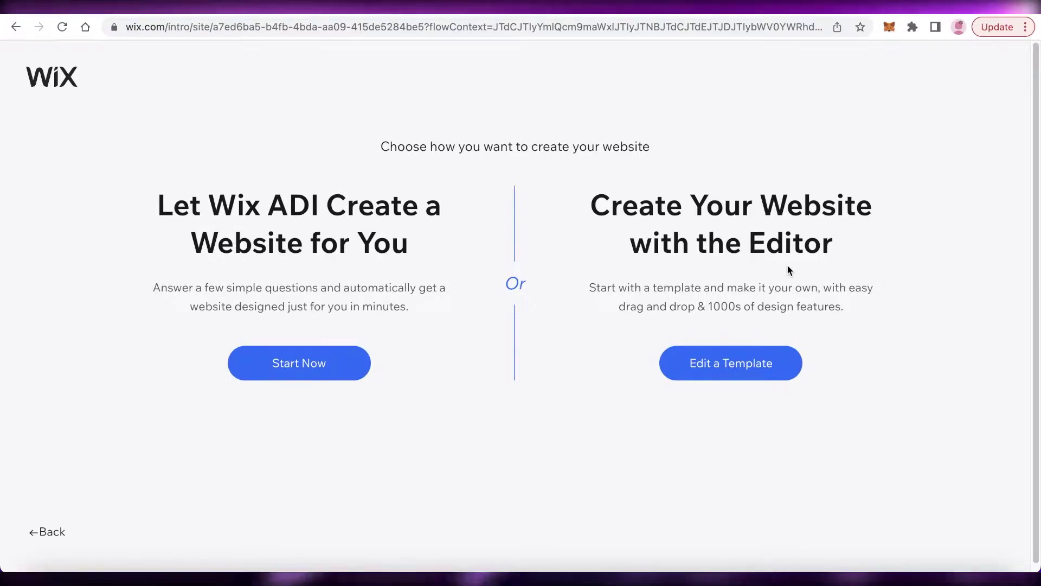
Choose to create the website with the Editor from a template and browse the online store templates
{"action": "left_click", "coordinate": [742, 365]}
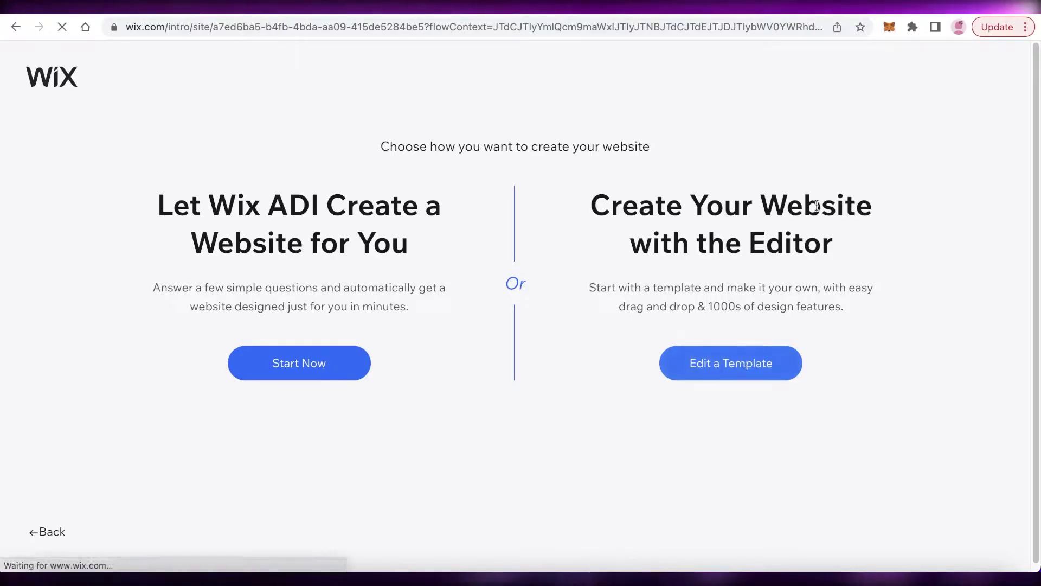
{"action": "scroll", "coordinate": [725, 257], "scroll_direction": "down", "scroll_amount": 7}
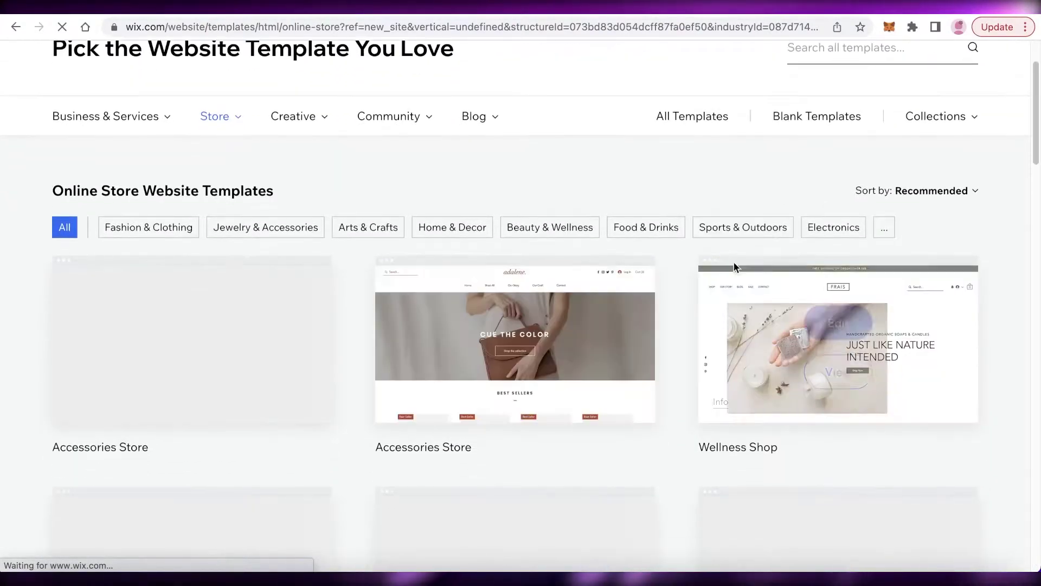
{"action": "scroll", "coordinate": [649, 383], "scroll_direction": "down", "scroll_amount": 10}
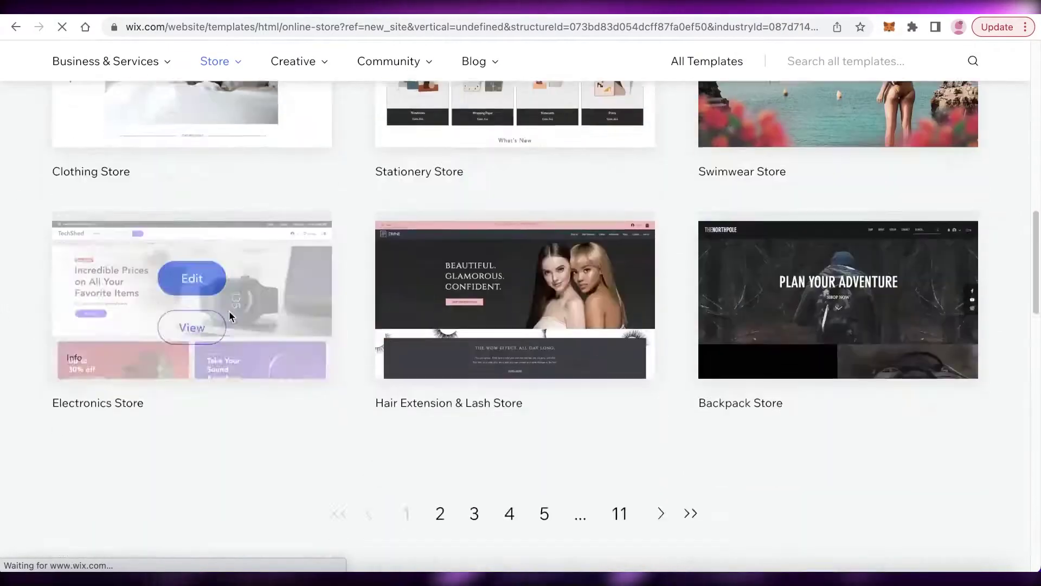
{"action": "scroll", "coordinate": [1023, 255], "scroll_direction": "up", "scroll_amount": 5}
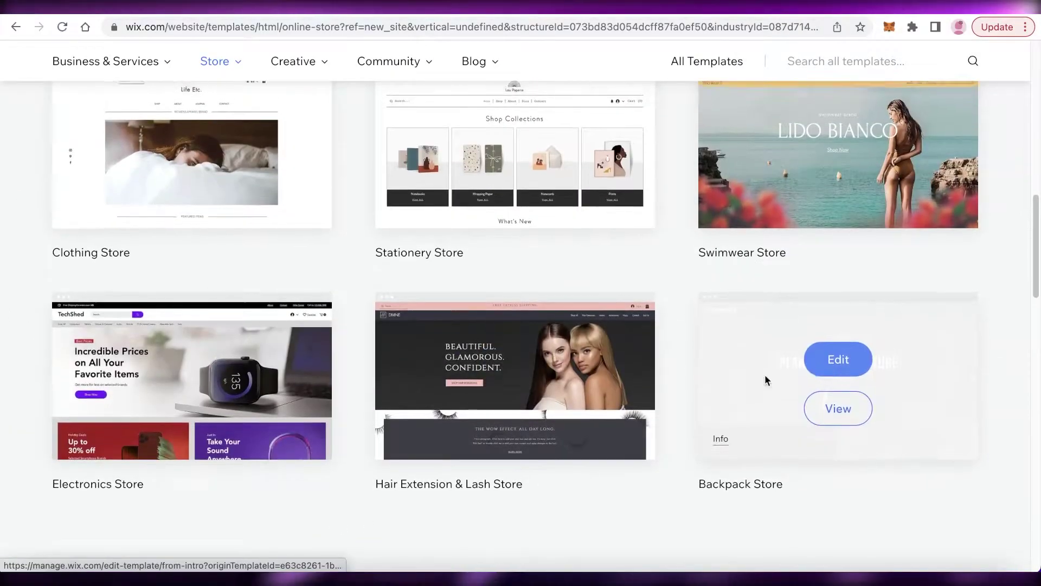
{"action": "scroll", "coordinate": [261, 302], "scroll_direction": "up", "scroll_amount": 9}
{"action": "scroll", "coordinate": [569, 308], "scroll_direction": "down", "scroll_amount": 5}
{"action": "scroll", "coordinate": [661, 204], "scroll_direction": "up", "scroll_amount": 7}
{"action": "scroll", "coordinate": [661, 205], "scroll_direction": "up", "scroll_amount": 5}
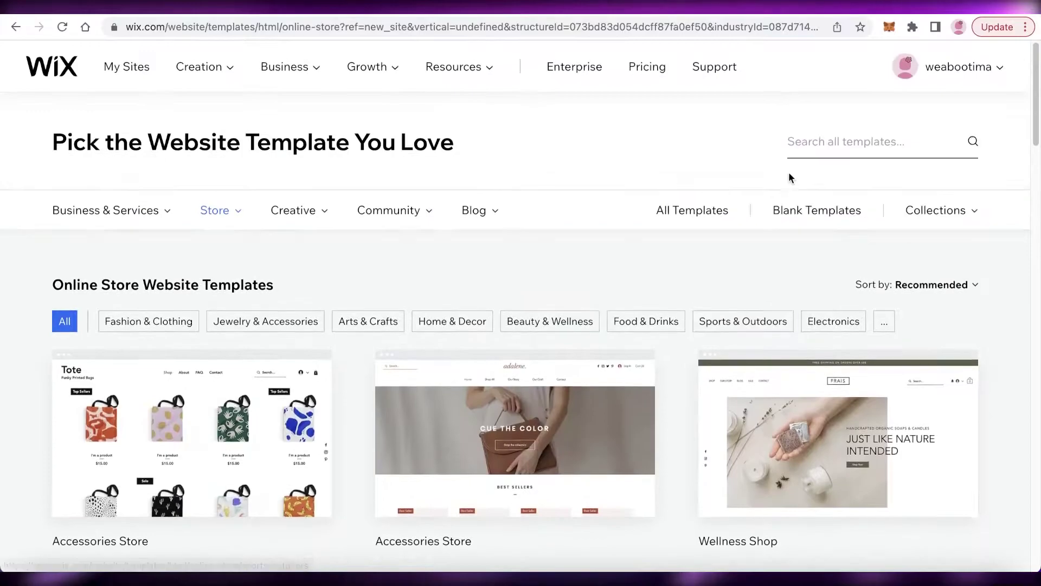
Search the templates for "furniture" and look through the matching designs
{"action": "left_click", "coordinate": [837, 148]}
{"action": "type", "text": "furniture"}
{"action": "key", "text": "Return"}
{"action": "scroll", "coordinate": [392, 119], "scroll_direction": "down", "scroll_amount": 1}
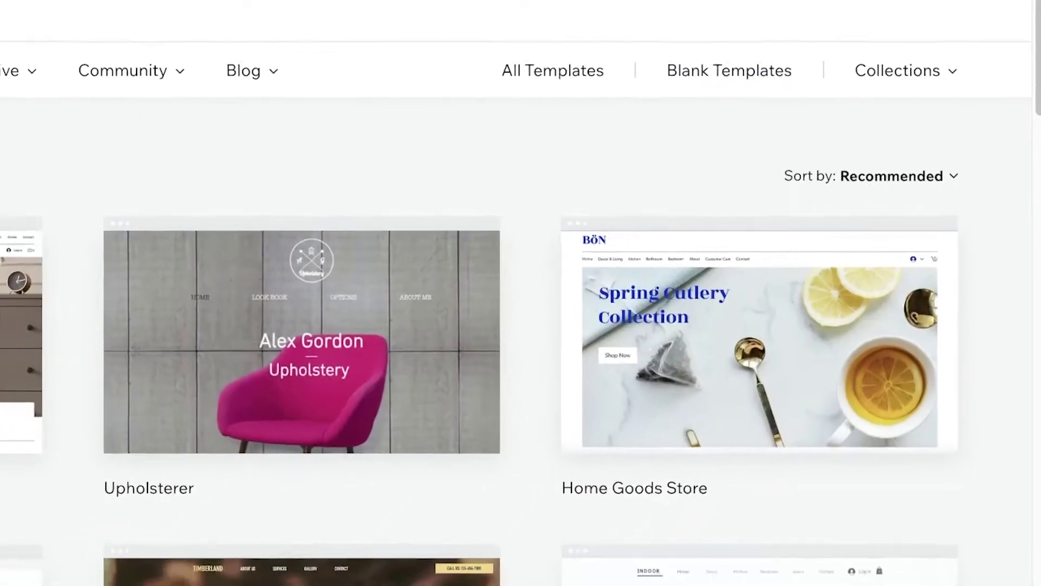
{"action": "scroll", "coordinate": [976, 283], "scroll_direction": "down", "scroll_amount": 3}
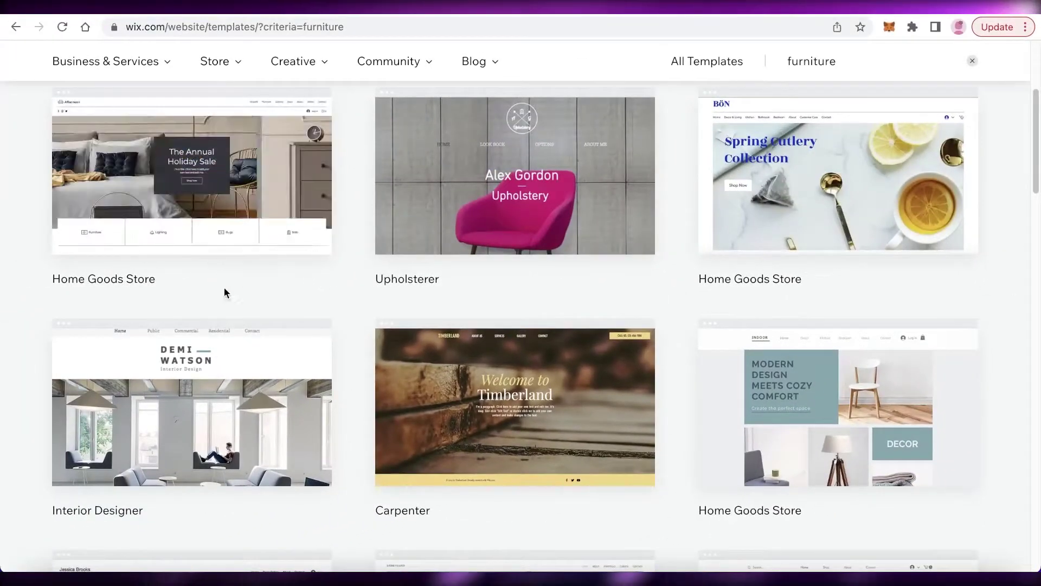
{"action": "scroll", "coordinate": [315, 325], "scroll_direction": "down", "scroll_amount": 3}
{"action": "scroll", "coordinate": [464, 407], "scroll_direction": "down", "scroll_amount": 3}
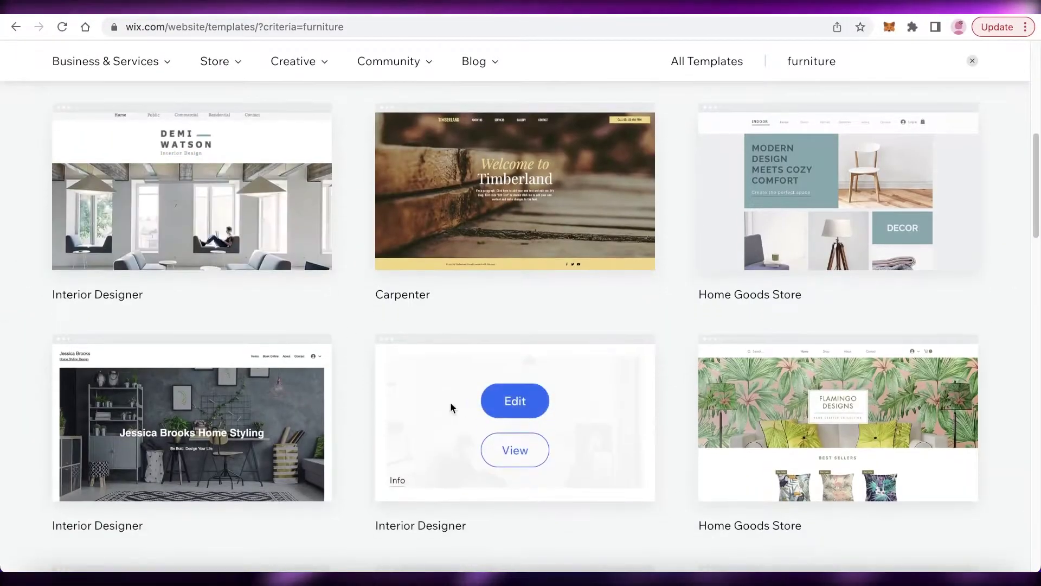
{"action": "scroll", "coordinate": [813, 297], "scroll_direction": "down", "scroll_amount": 8}
{"action": "scroll", "coordinate": [706, 308], "scroll_direction": "up", "scroll_amount": 15}
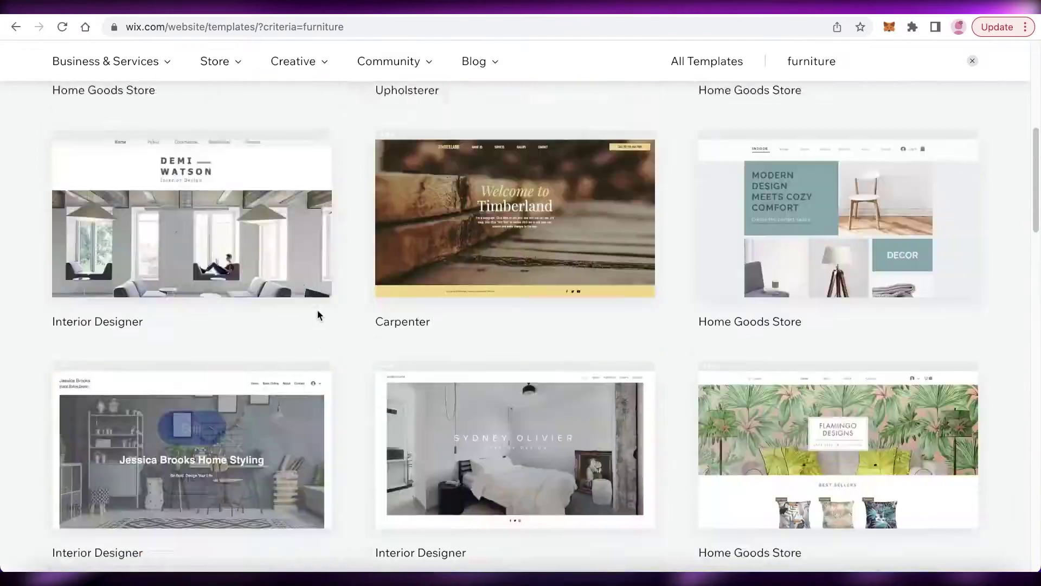
{"action": "scroll", "coordinate": [759, 412], "scroll_direction": "down", "scroll_amount": 4}
{"action": "scroll", "coordinate": [759, 418], "scroll_direction": "up", "scroll_amount": 8}
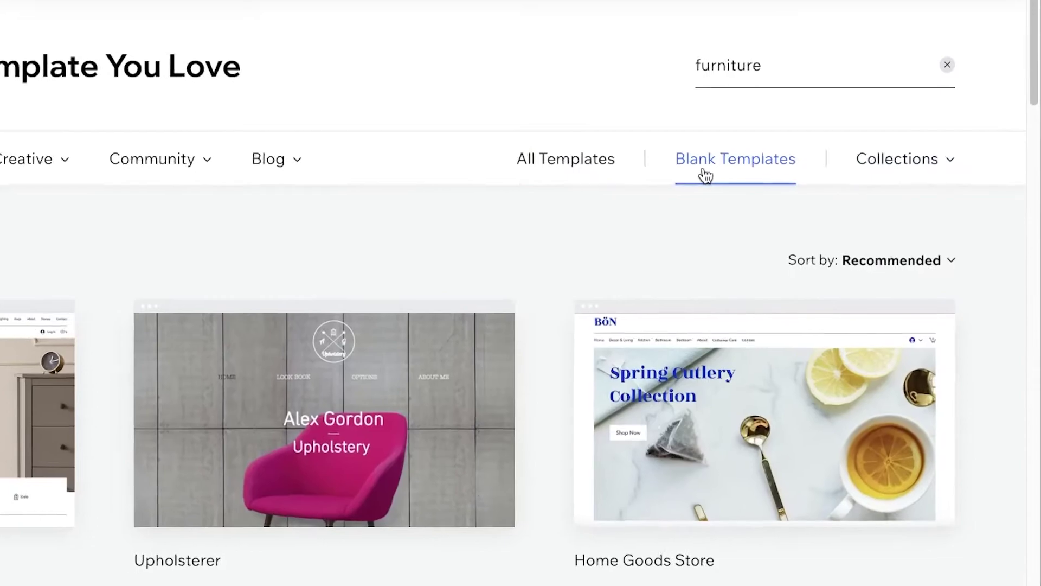
Look through the blank website templates
{"action": "left_click", "coordinate": [795, 195]}
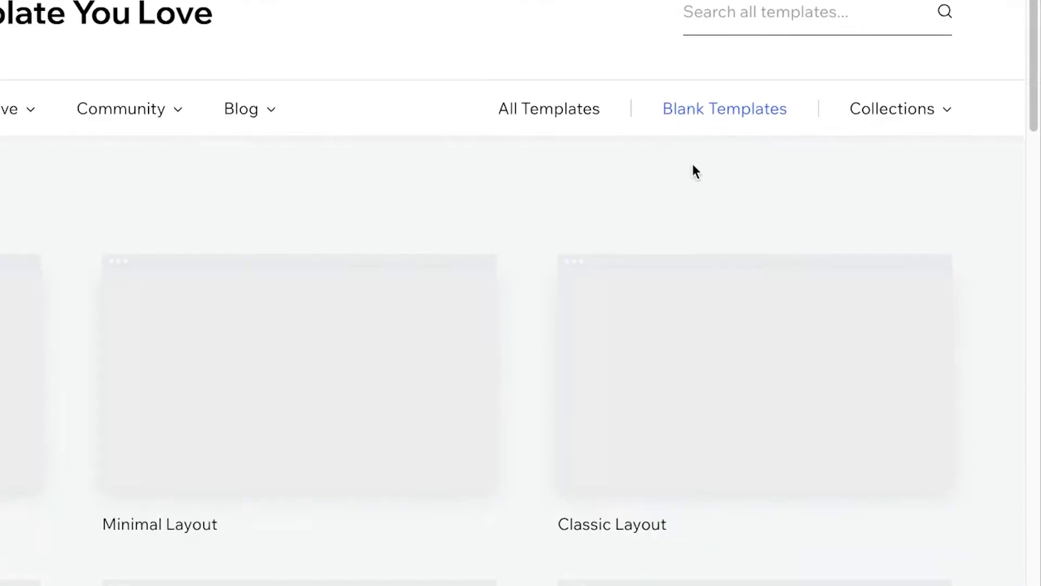
{"action": "scroll", "coordinate": [828, 306], "scroll_direction": "down", "scroll_amount": 5}
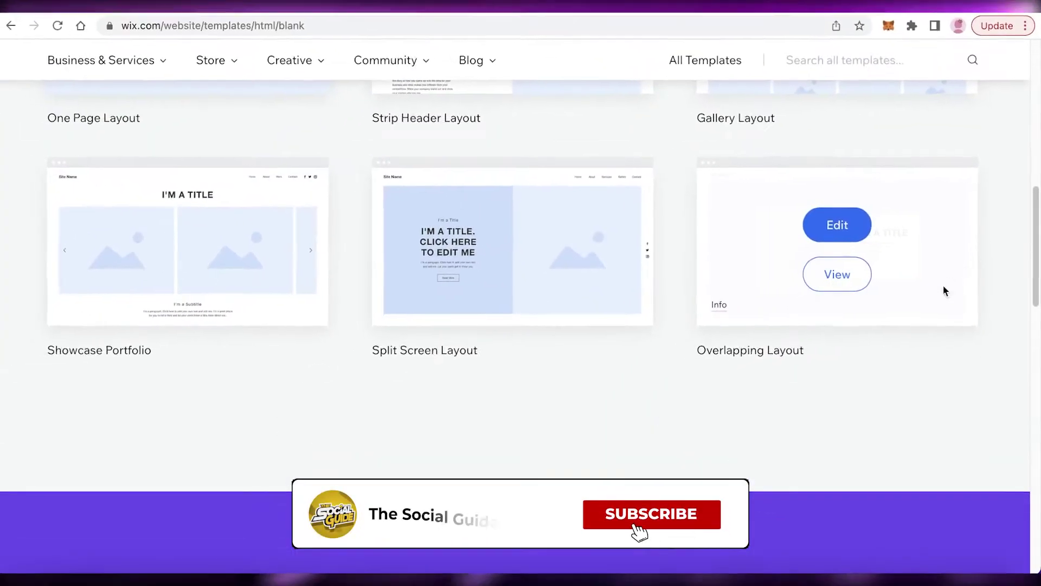
{"action": "scroll", "coordinate": [222, 383], "scroll_direction": "up", "scroll_amount": 10}
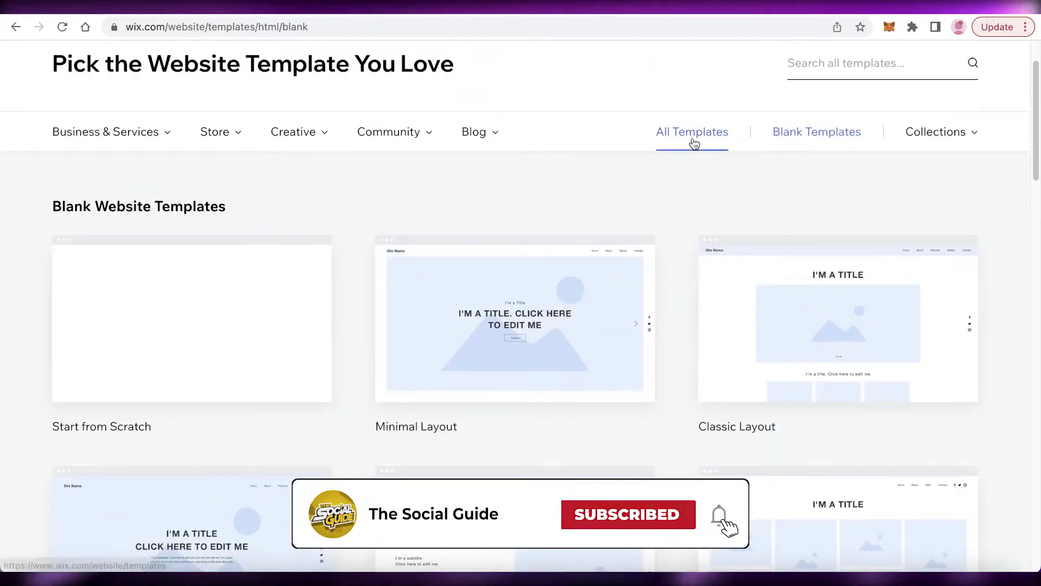
Return to all templates and search them for "home goods store"
{"action": "left_click", "coordinate": [694, 143]}
{"action": "scroll", "coordinate": [688, 155], "scroll_direction": "down", "scroll_amount": 2}
{"action": "scroll", "coordinate": [659, 176], "scroll_direction": "up", "scroll_amount": 3}
{"action": "scroll", "coordinate": [659, 175], "scroll_direction": "up", "scroll_amount": 1}
{"action": "left_click", "coordinate": [857, 144]}
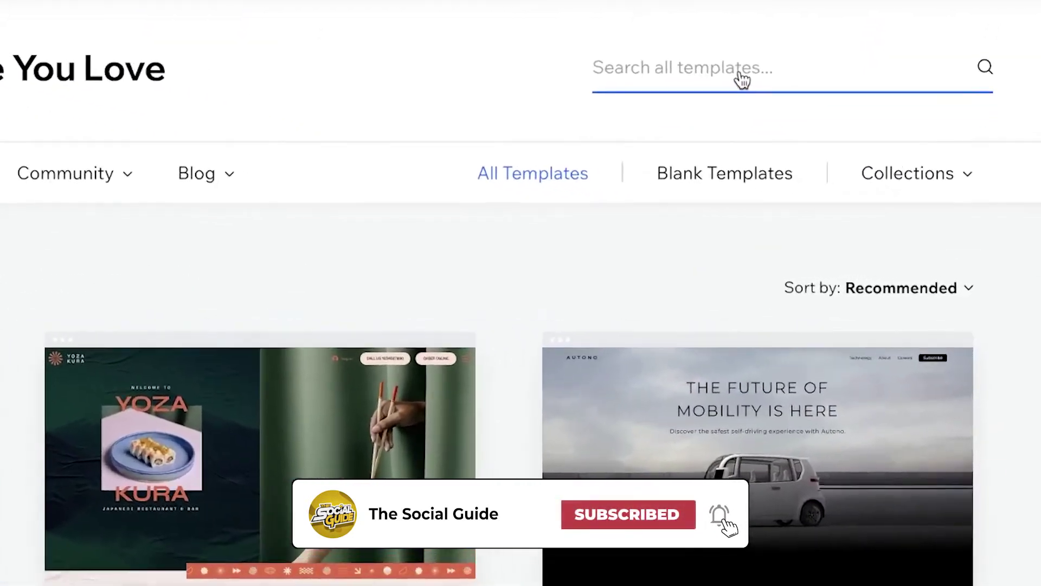
{"action": "type", "text": "home goods s"}
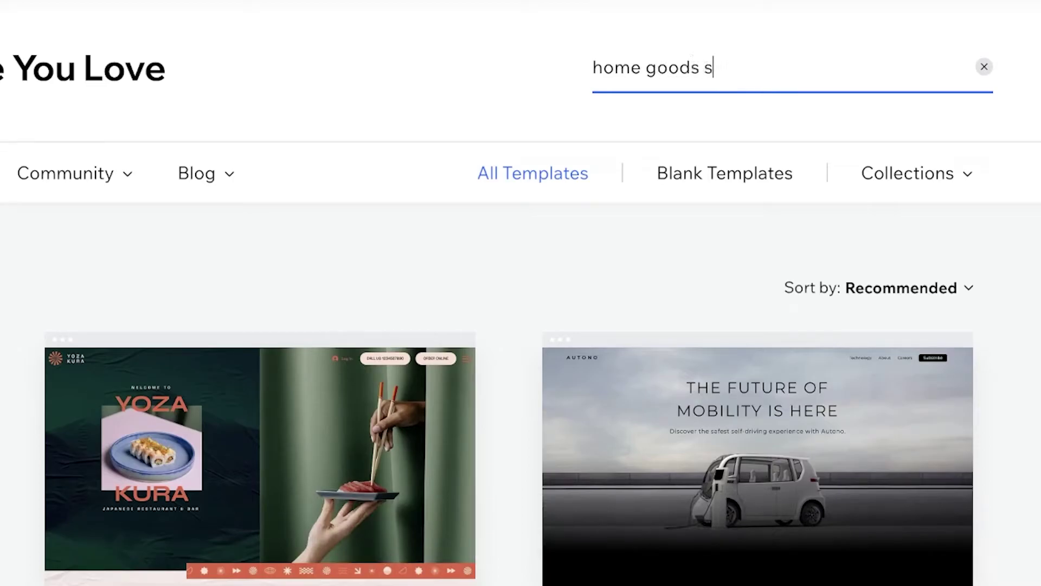
{"action": "type", "text": "tore"}
{"action": "key", "text": "Return"}
Compare the home goods store designs and open the "Modern Design Meets Cozy Comfort" template for editing
{"action": "scroll", "coordinate": [272, 325], "scroll_direction": "down", "scroll_amount": 10}
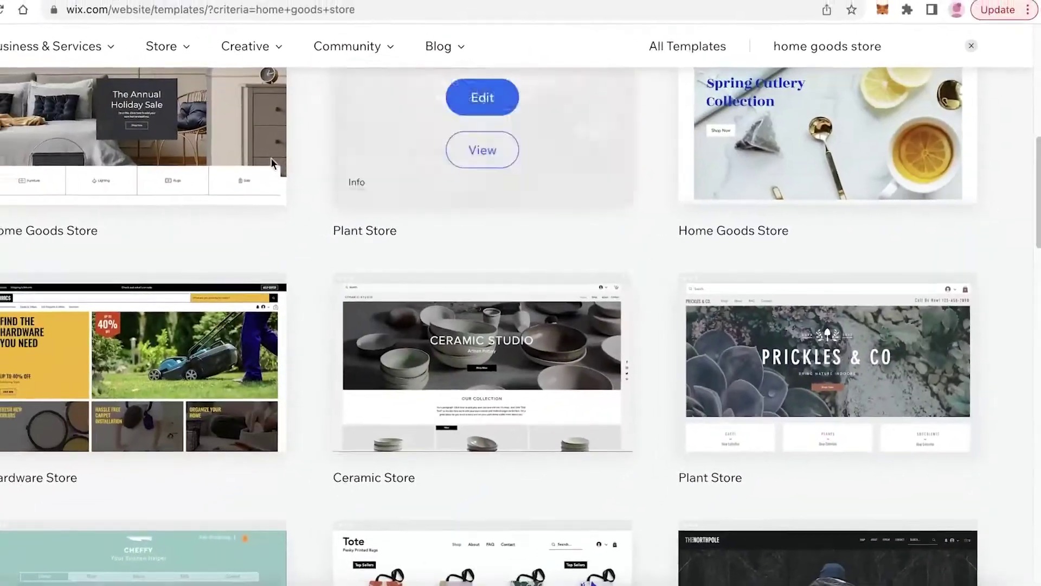
{"action": "scroll", "coordinate": [271, 158], "scroll_direction": "down", "scroll_amount": 5}
{"action": "scroll", "coordinate": [227, 253], "scroll_direction": "up", "scroll_amount": 7}
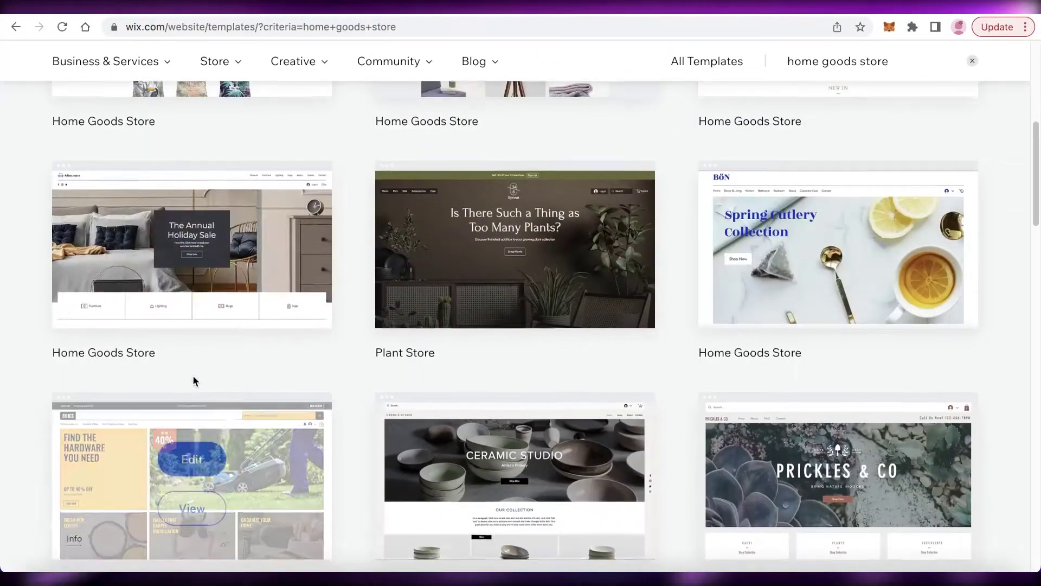
{"action": "scroll", "coordinate": [193, 384], "scroll_direction": "up", "scroll_amount": 5}
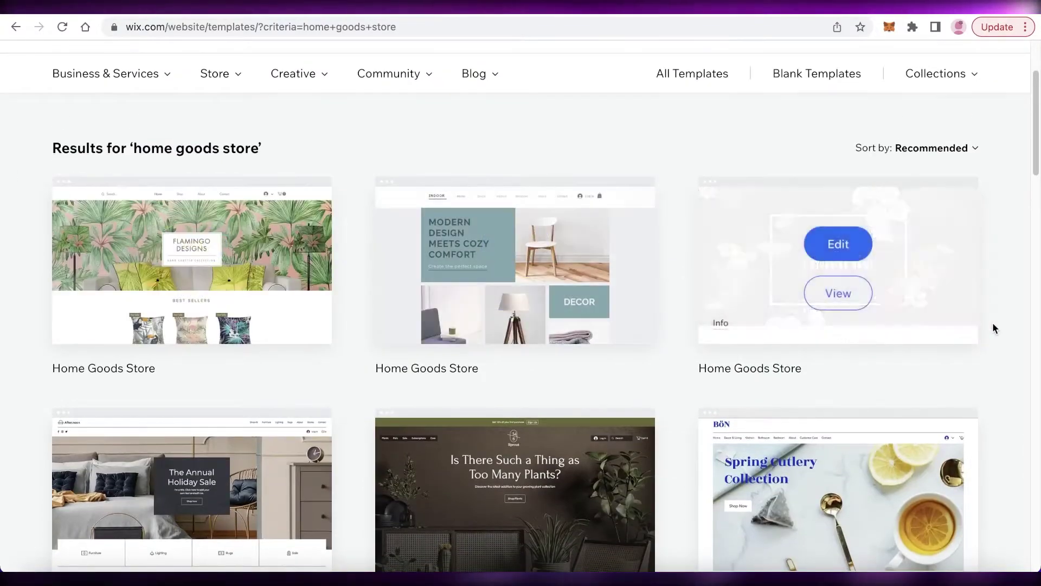
{"action": "scroll", "coordinate": [418, 400], "scroll_direction": "down", "scroll_amount": 5}
{"action": "scroll", "coordinate": [760, 304], "scroll_direction": "up", "scroll_amount": 4}
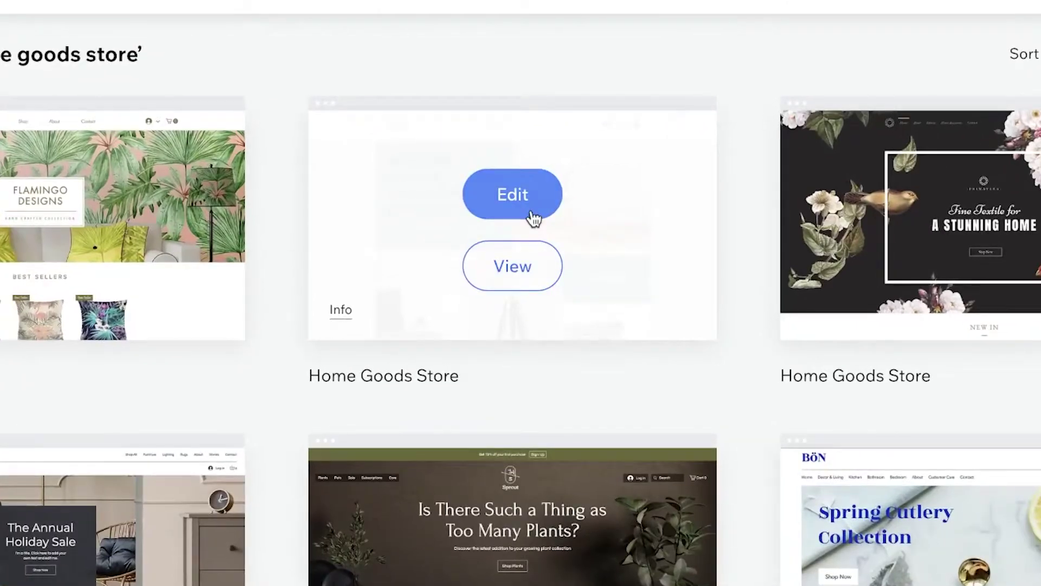
{"action": "left_click", "coordinate": [523, 216]}
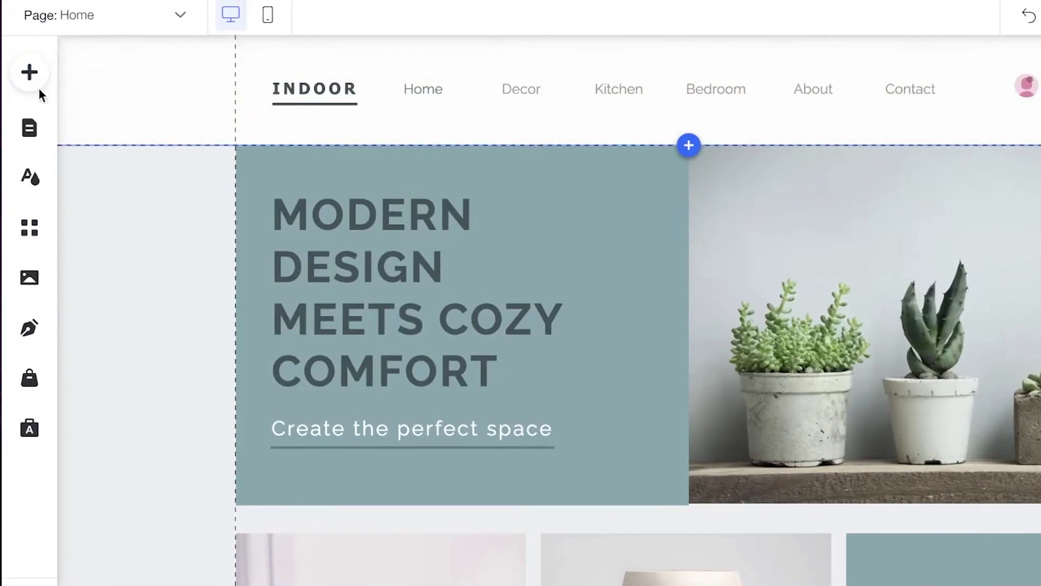
Review the site's page list and its mobile version, and return to the desktop version
{"action": "left_click", "coordinate": [173, 17]}
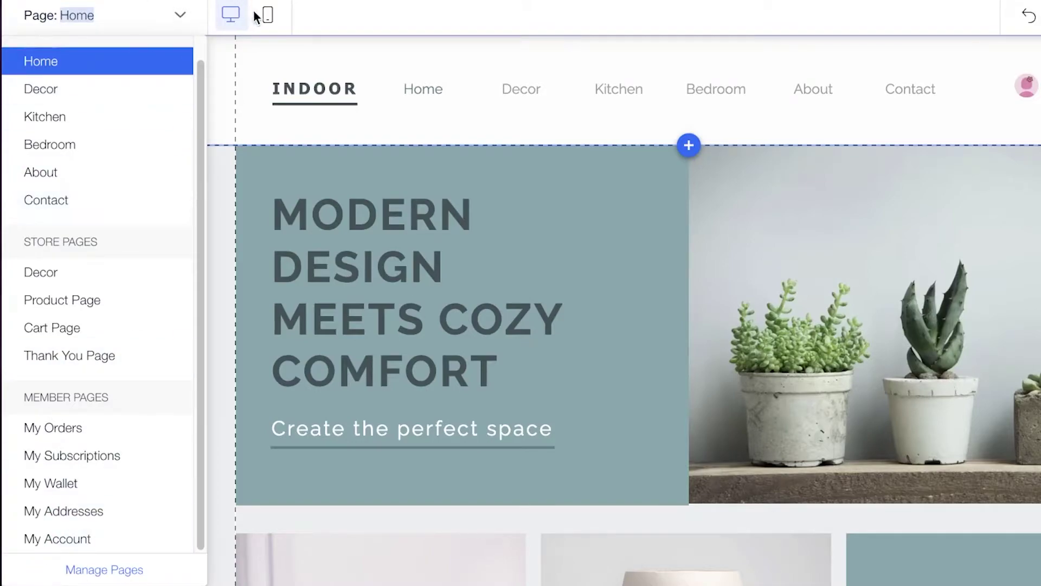
{"action": "left_click", "coordinate": [322, 22]}
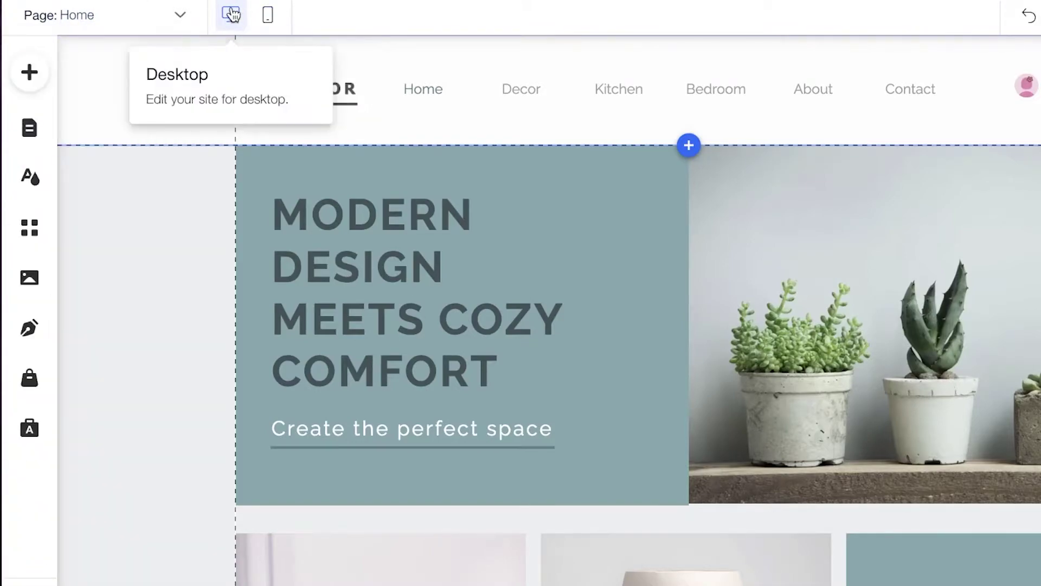
{"action": "left_click", "coordinate": [267, 18]}
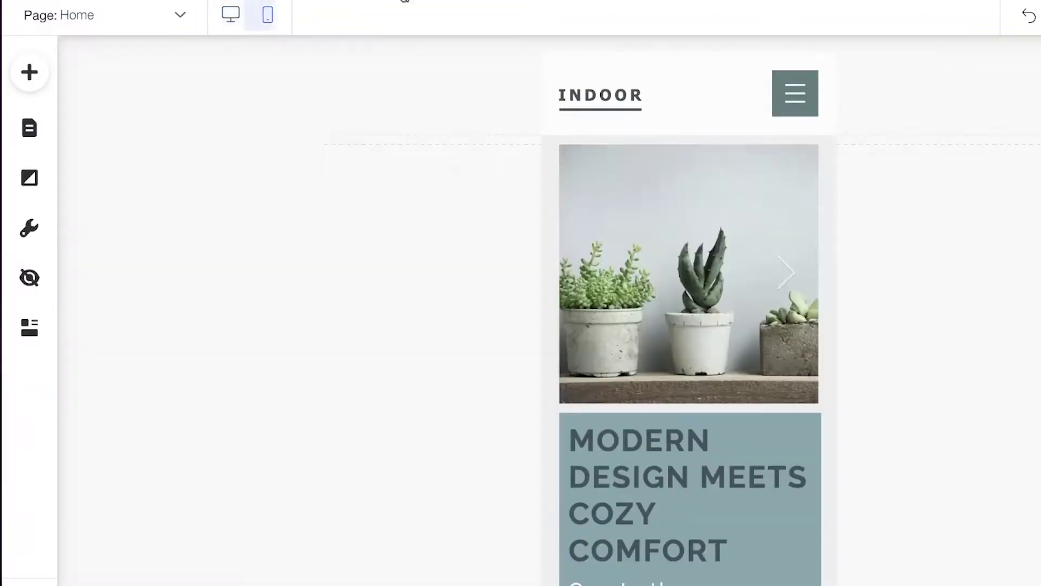
{"action": "left_click", "coordinate": [232, 21]}
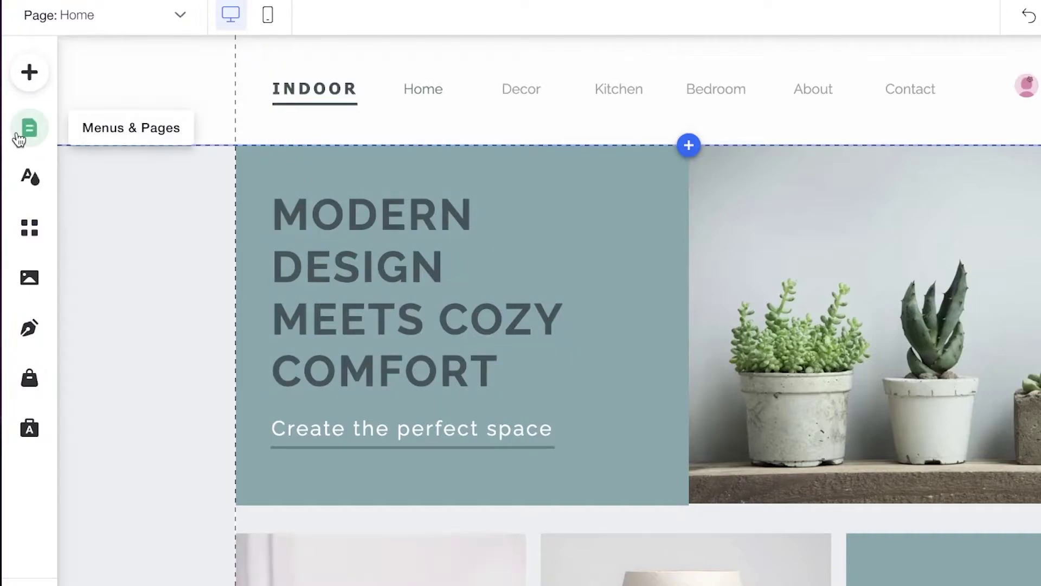
Delete the site's Members Area together with its member pages, member profile and login bar
{"action": "left_click", "coordinate": [30, 130]}
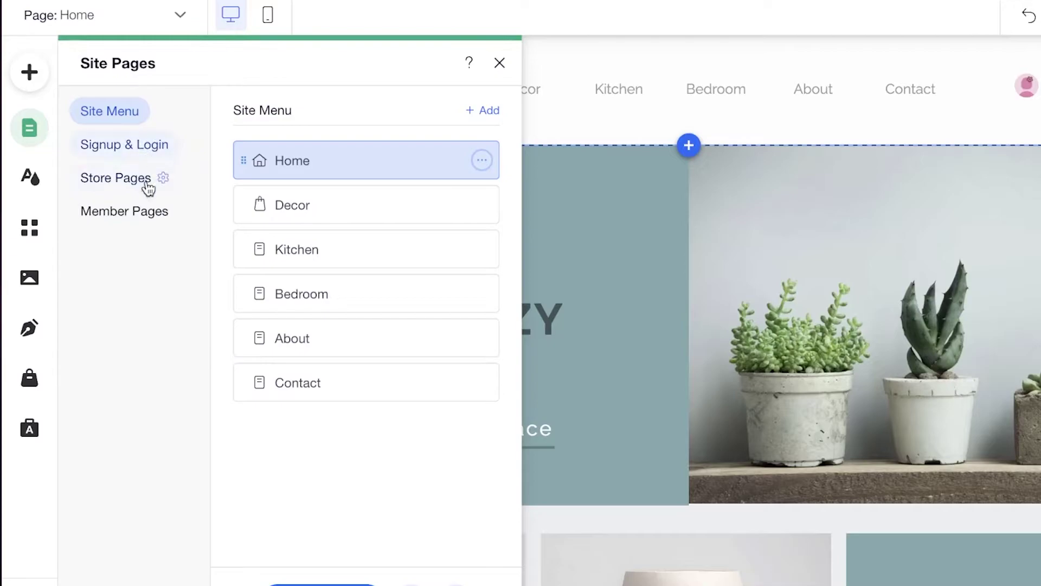
{"action": "left_click", "coordinate": [96, 218]}
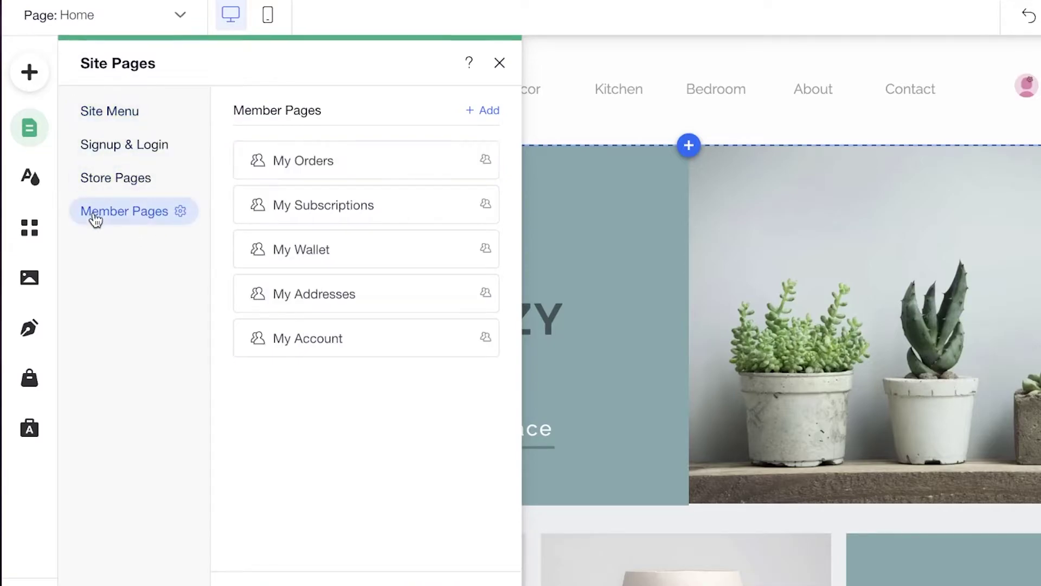
{"action": "left_click", "coordinate": [180, 212]}
{"action": "left_click", "coordinate": [244, 320]}
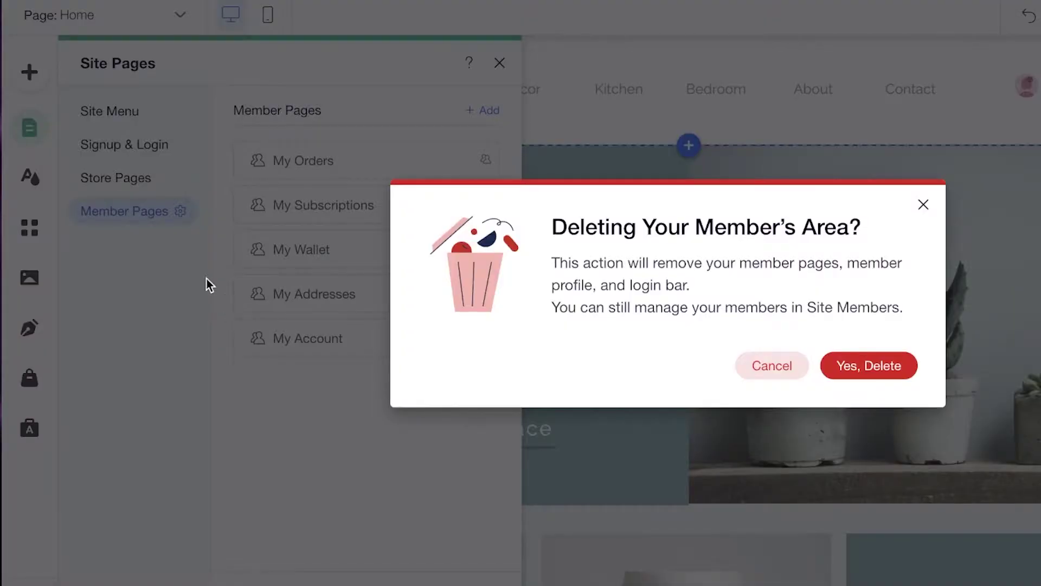
{"action": "left_click", "coordinate": [846, 374]}
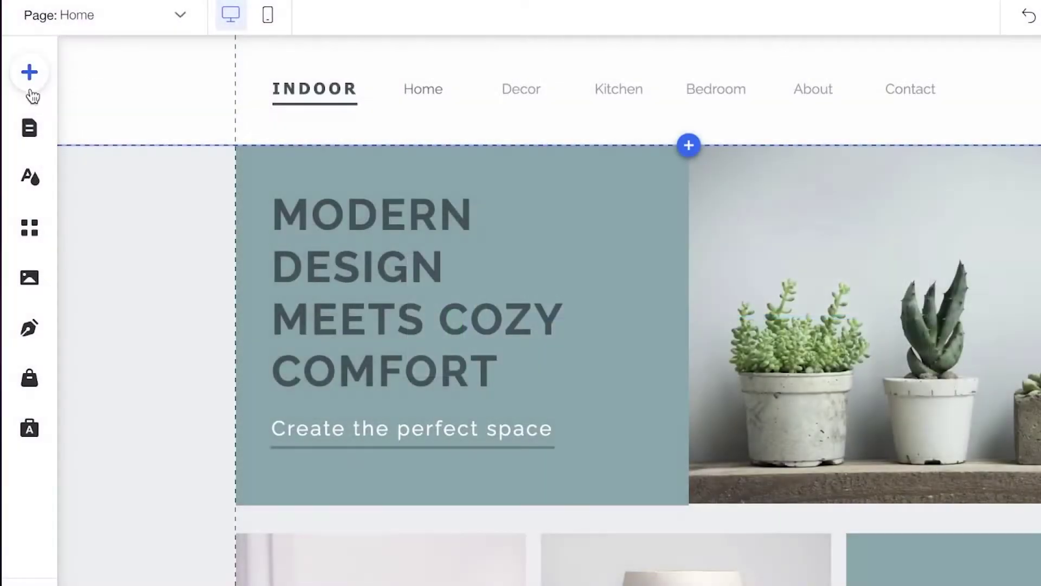
Review the store pages and their management options, and examine the page information of the Thank You Page
{"action": "left_click", "coordinate": [30, 123]}
{"action": "left_click", "coordinate": [99, 145]}
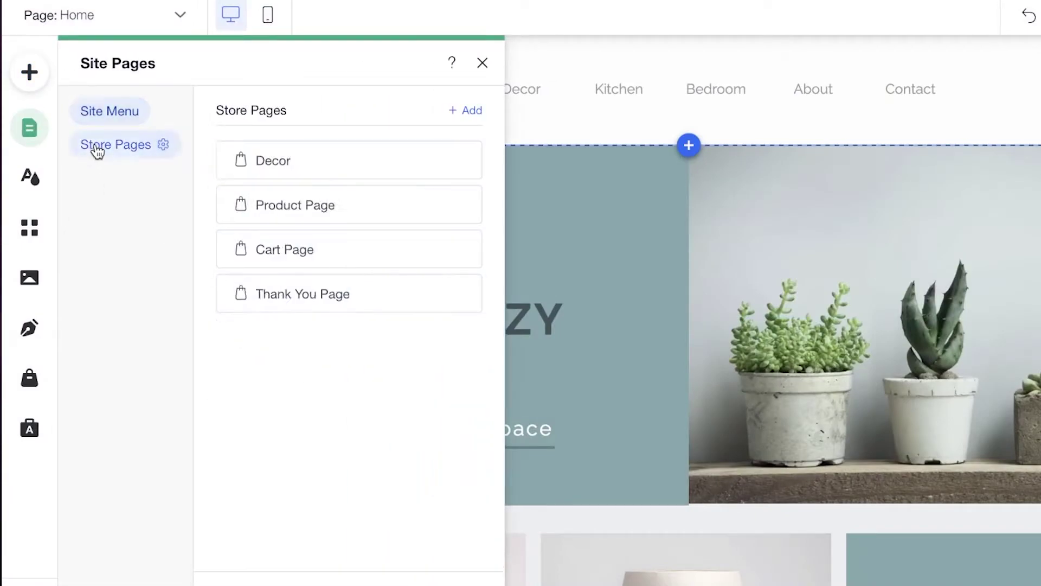
{"action": "left_click", "coordinate": [164, 146]}
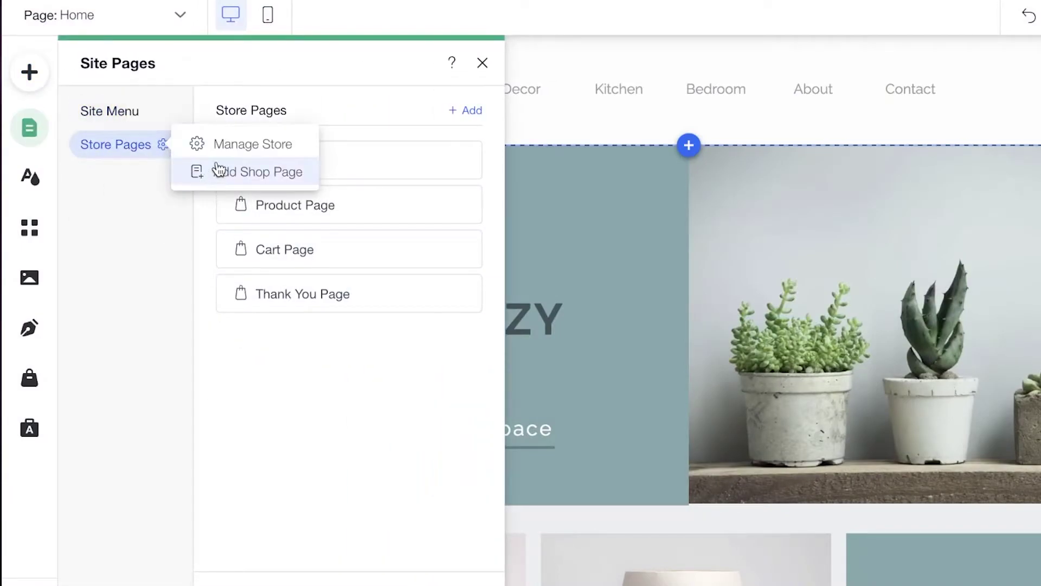
{"action": "left_click", "coordinate": [162, 229]}
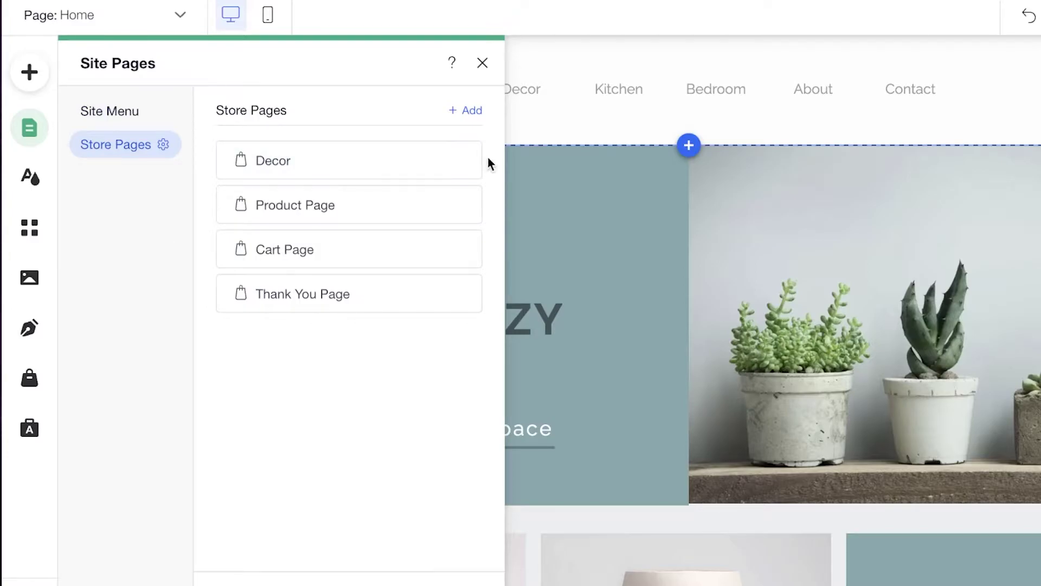
{"action": "left_click", "coordinate": [465, 161]}
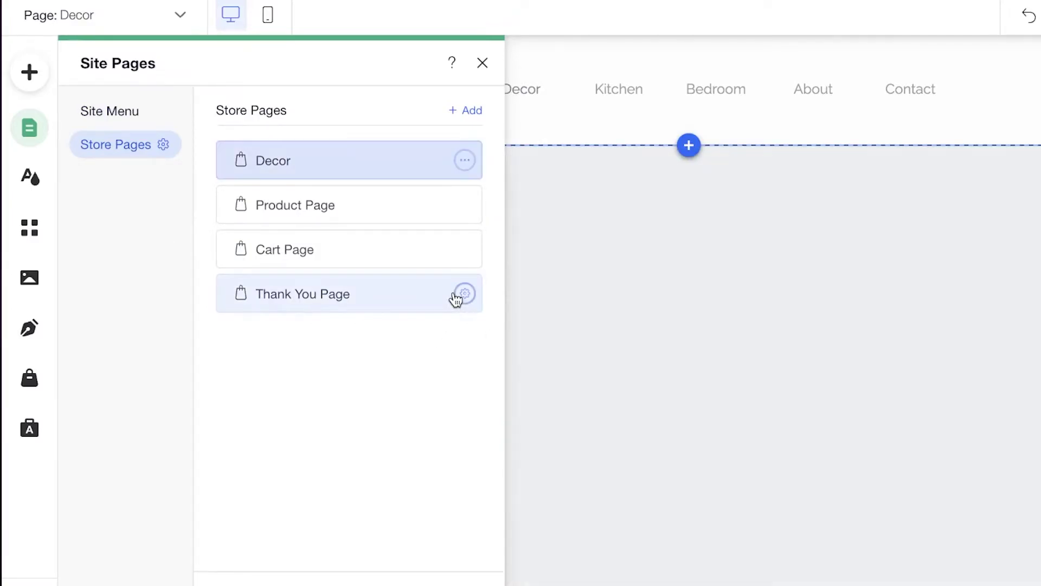
{"action": "left_click", "coordinate": [455, 298]}
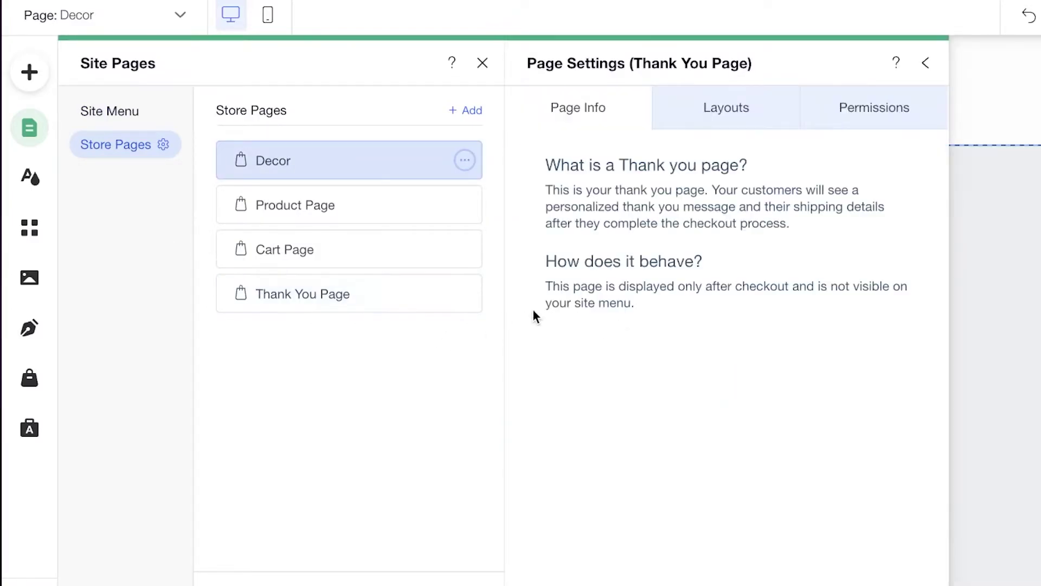
Delete the Kitchen page from the site menu
{"action": "left_click", "coordinate": [142, 116]}
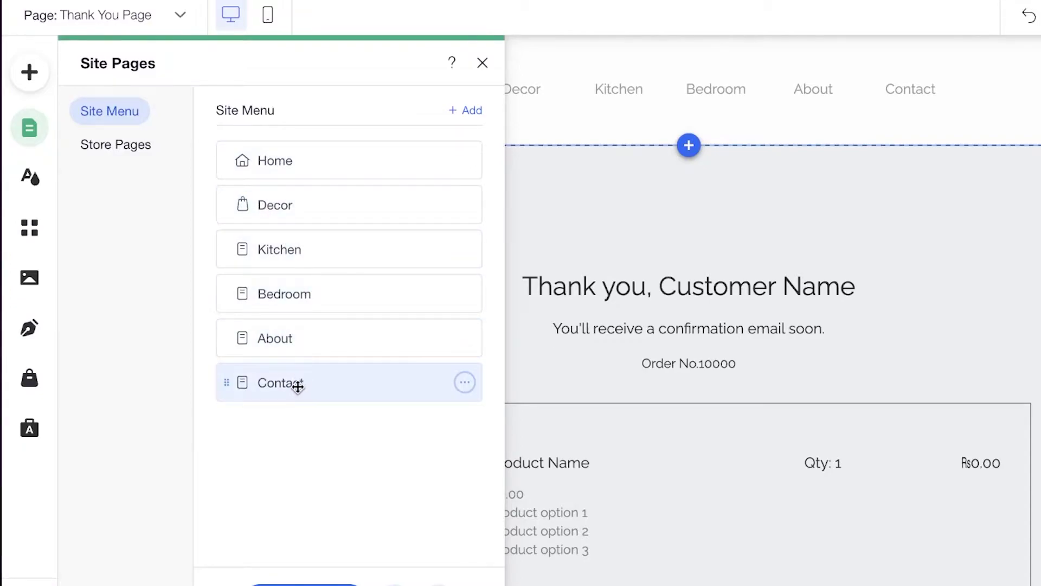
{"action": "left_click", "coordinate": [466, 207]}
{"action": "left_click", "coordinate": [430, 253]}
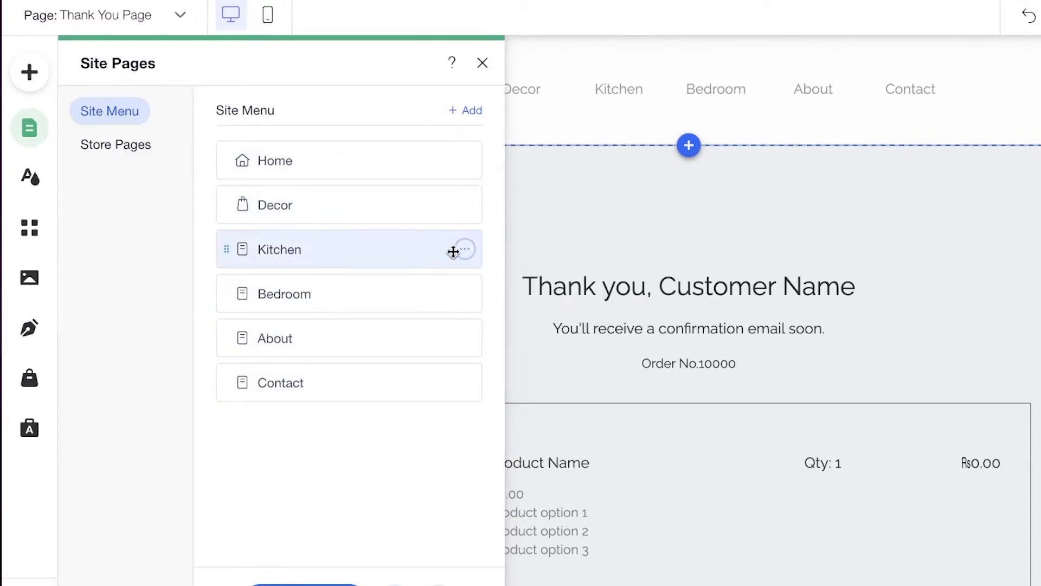
{"action": "left_click", "coordinate": [464, 249]}
{"action": "left_click", "coordinate": [490, 510]}
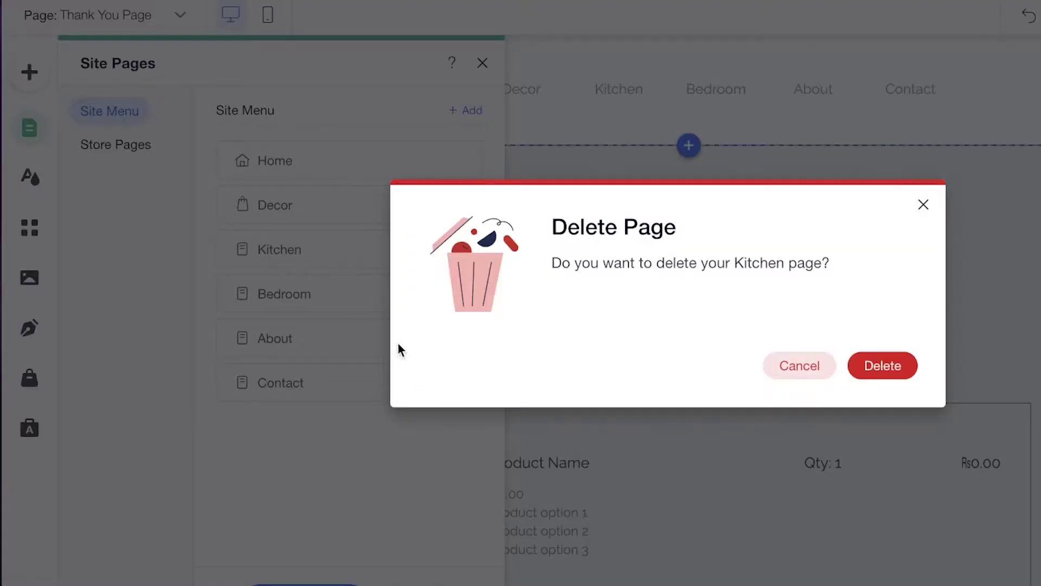
{"action": "left_click", "coordinate": [865, 366]}
Add a blank page to the site menu and name it "Dinning Sets"
{"action": "left_click", "coordinate": [336, 583]}
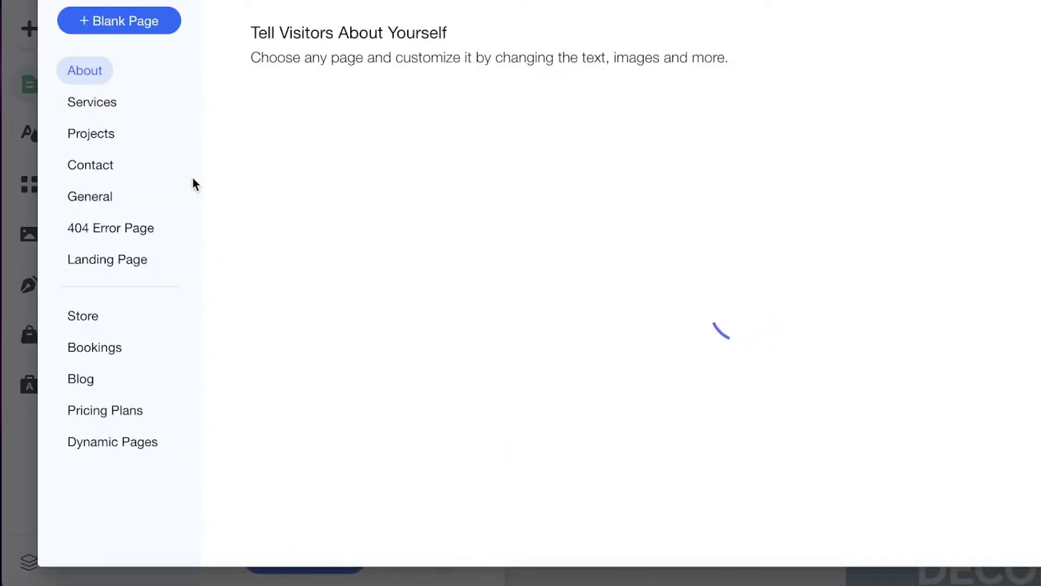
{"action": "left_click", "coordinate": [131, 23]}
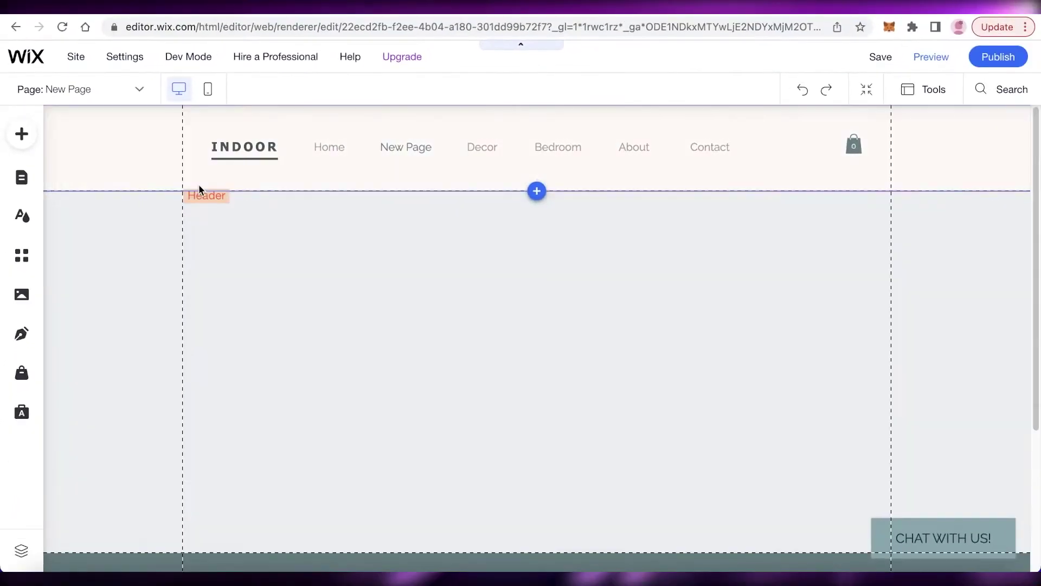
{"action": "key", "text": "BackSpace"}
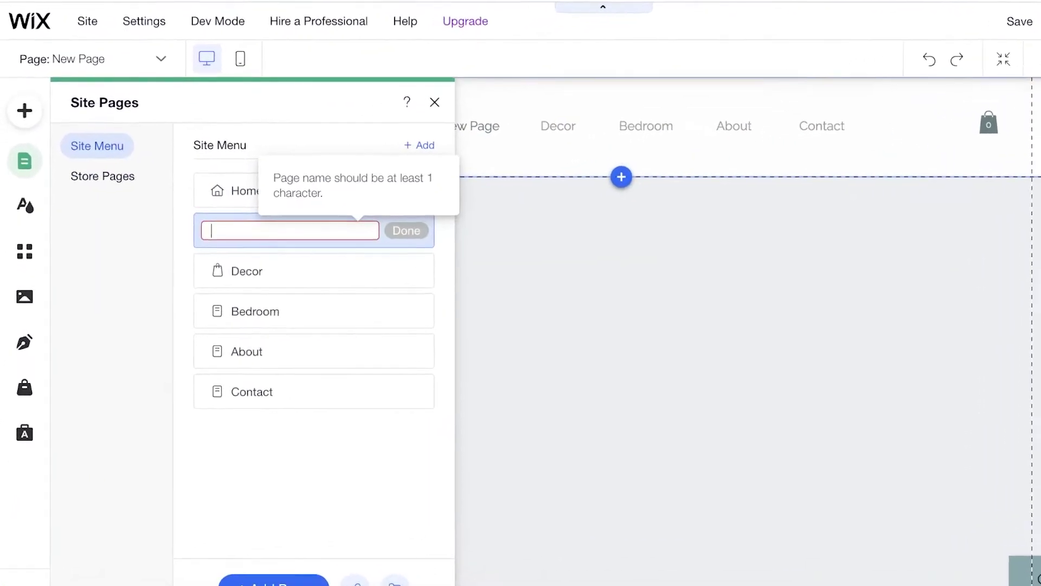
{"action": "type", "text": "A"}
{"action": "key", "text": "BackSpace"}
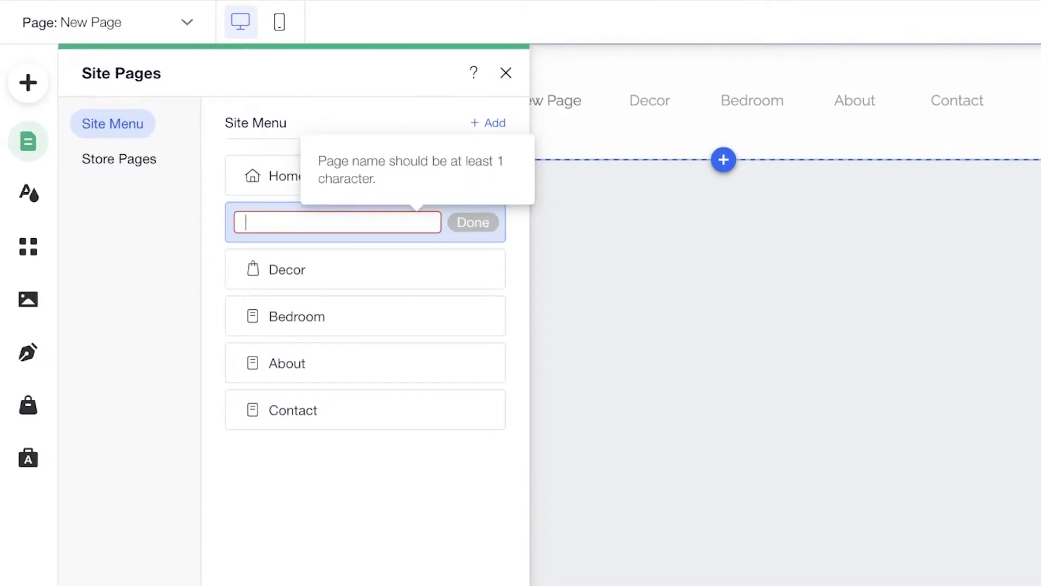
{"action": "type", "text": "Ta"}
{"action": "key", "text": "BackSpace"}
{"action": "key", "text": "BackSpace"}
{"action": "type", "text": "Dinning Sets"}
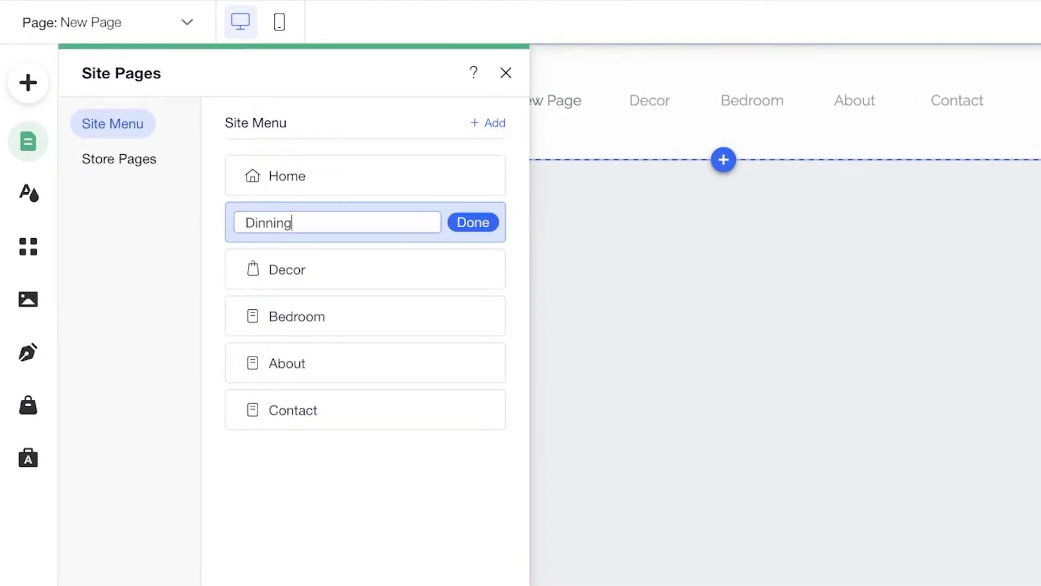
{"action": "left_click", "coordinate": [469, 233]}
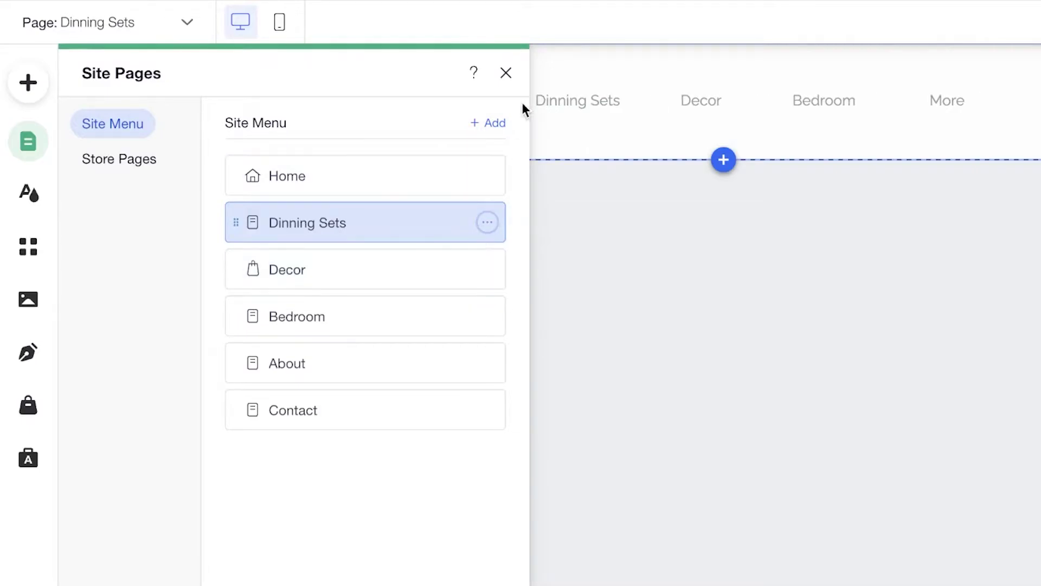
{"action": "left_click", "coordinate": [507, 70]}
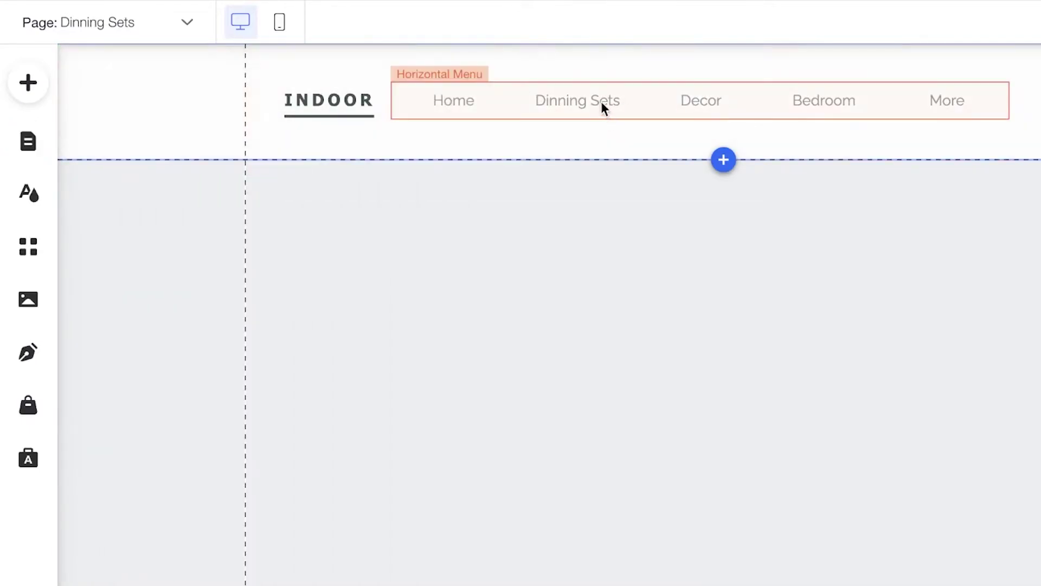
Look through the Decor page from header to footer and switch to the Bedroom page
{"action": "left_click", "coordinate": [14, 141]}
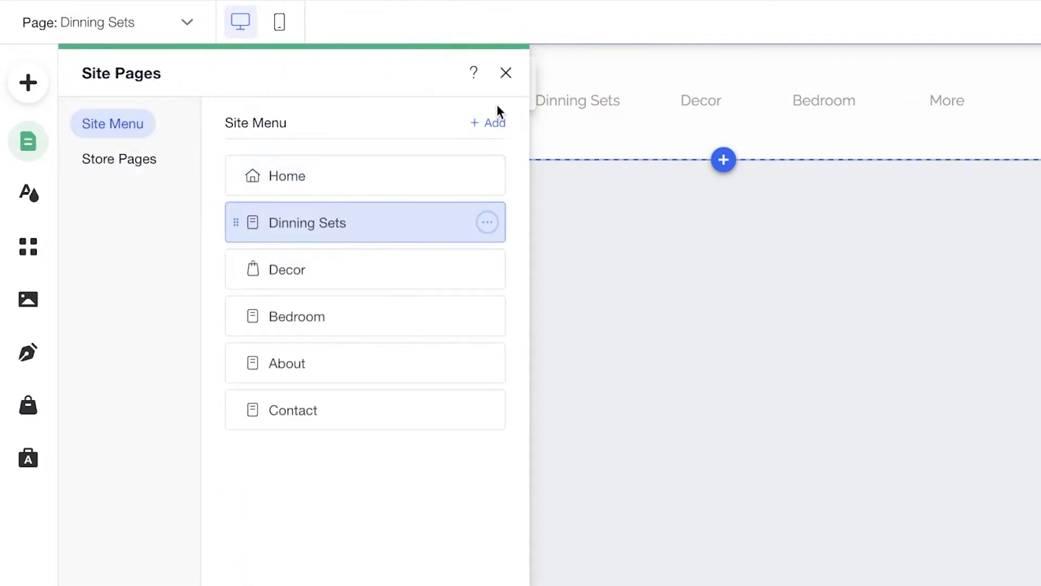
{"action": "left_click", "coordinate": [506, 73]}
{"action": "left_click", "coordinate": [173, 24]}
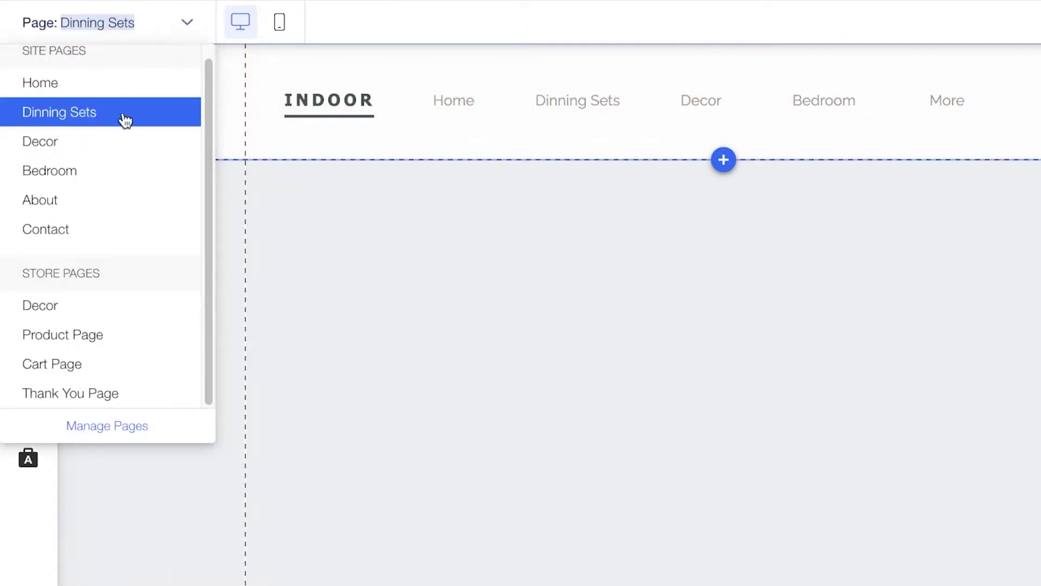
{"action": "left_click", "coordinate": [73, 141]}
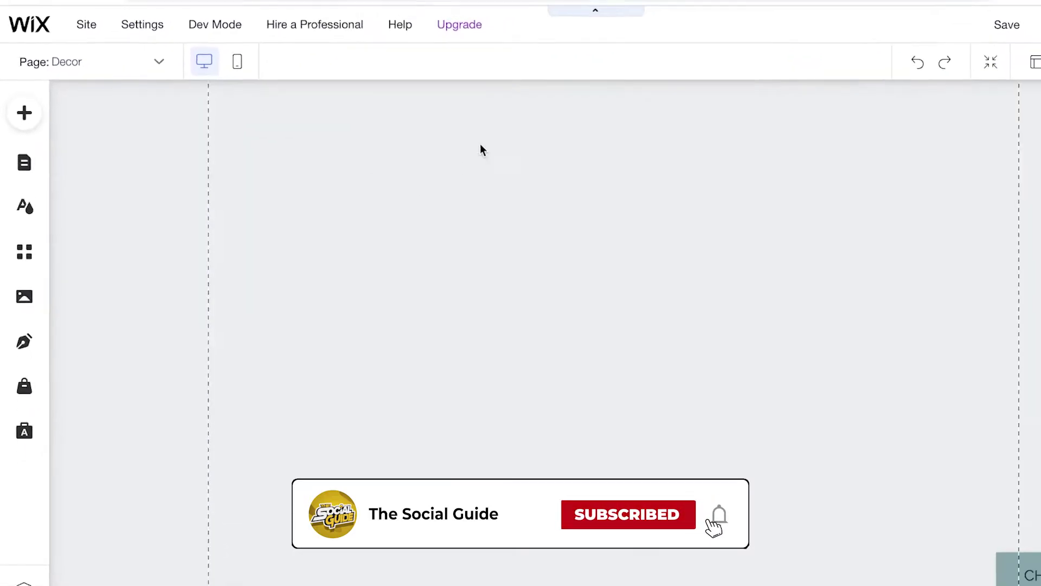
{"action": "scroll", "coordinate": [477, 149], "scroll_direction": "up", "scroll_amount": 10}
{"action": "scroll", "coordinate": [399, 204], "scroll_direction": "down", "scroll_amount": 8}
{"action": "scroll", "coordinate": [303, 187], "scroll_direction": "up", "scroll_amount": 8}
{"action": "scroll", "coordinate": [244, 189], "scroll_direction": "down", "scroll_amount": 14}
{"action": "scroll", "coordinate": [571, 297], "scroll_direction": "up", "scroll_amount": 12}
{"action": "scroll", "coordinate": [572, 297], "scroll_direction": "down", "scroll_amount": 5}
{"action": "scroll", "coordinate": [406, 234], "scroll_direction": "up", "scroll_amount": 5}
{"action": "left_click", "coordinate": [95, 86]}
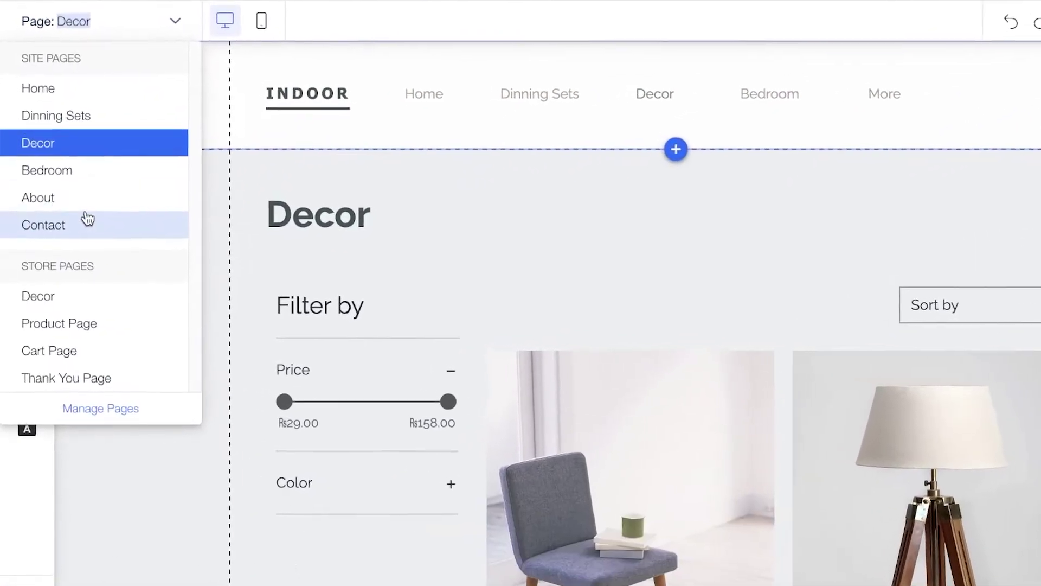
{"action": "left_click", "coordinate": [76, 172]}
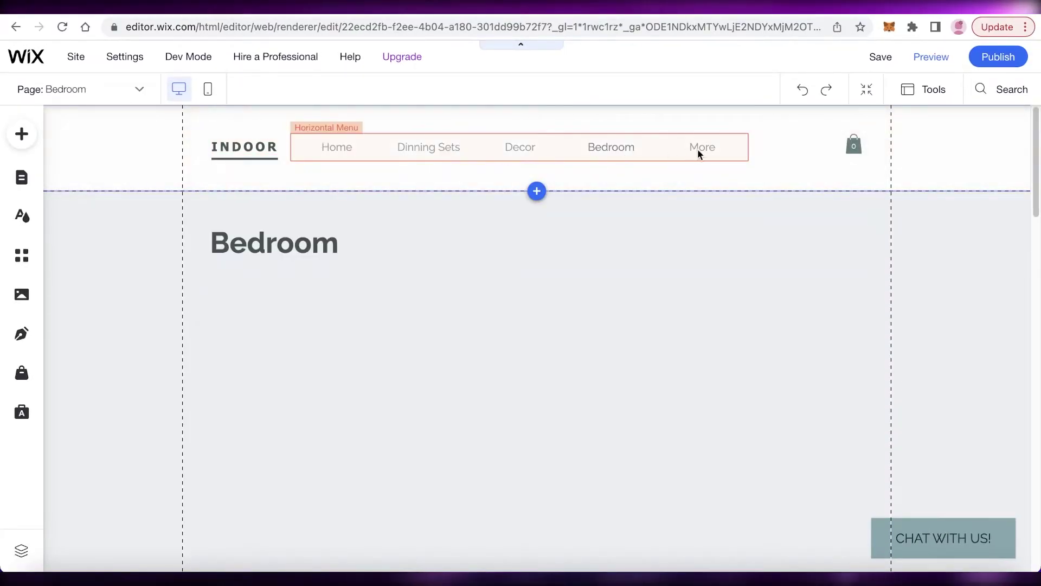
Delete the Bedroom, Dinning Sets and Decor pages, including the Wix Stores app and its data
{"action": "left_click", "coordinate": [22, 176]}
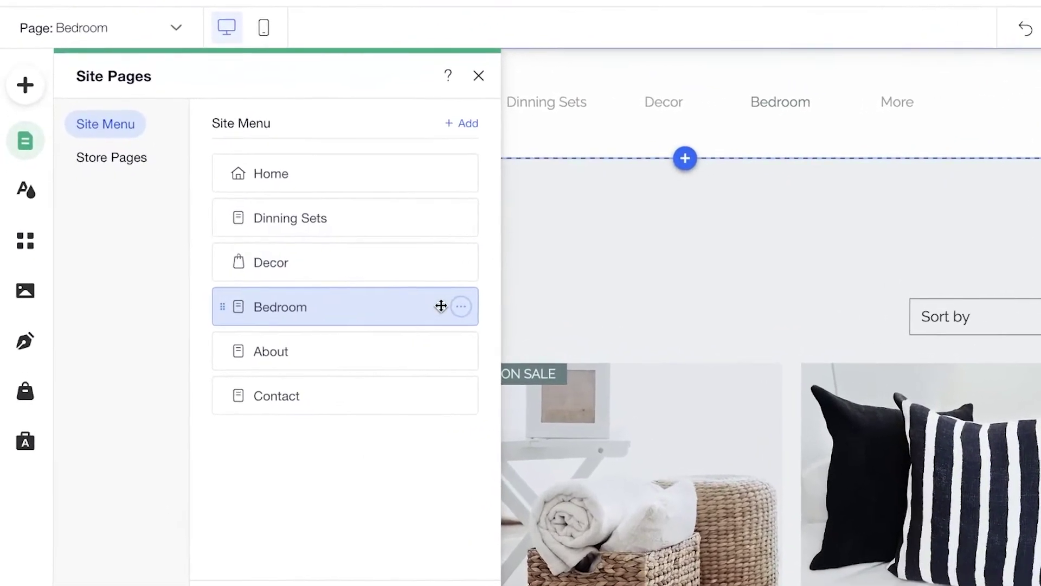
{"action": "left_click", "coordinate": [367, 306]}
{"action": "left_click", "coordinate": [539, 575]}
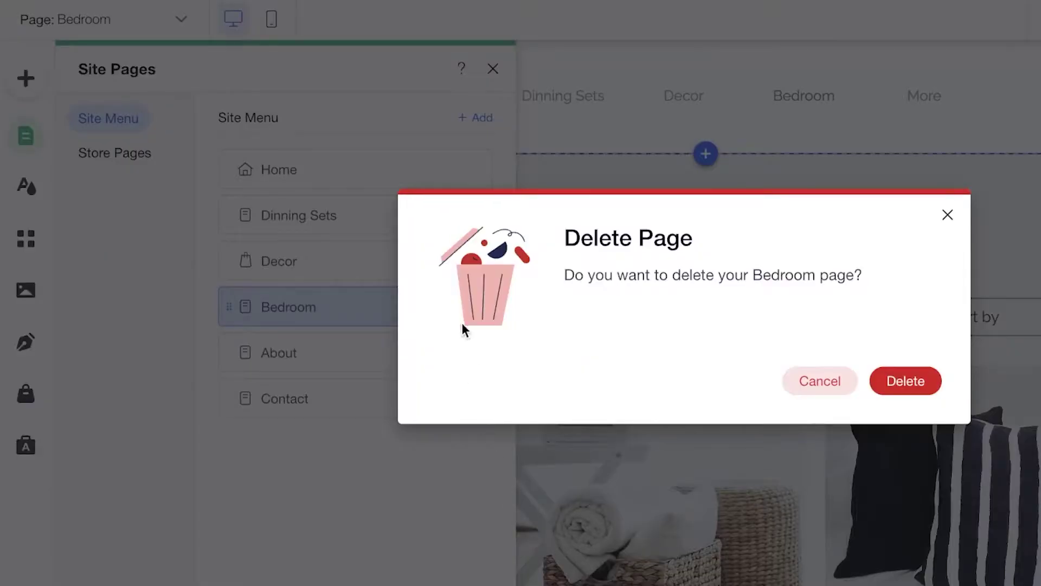
{"action": "left_click", "coordinate": [906, 381]}
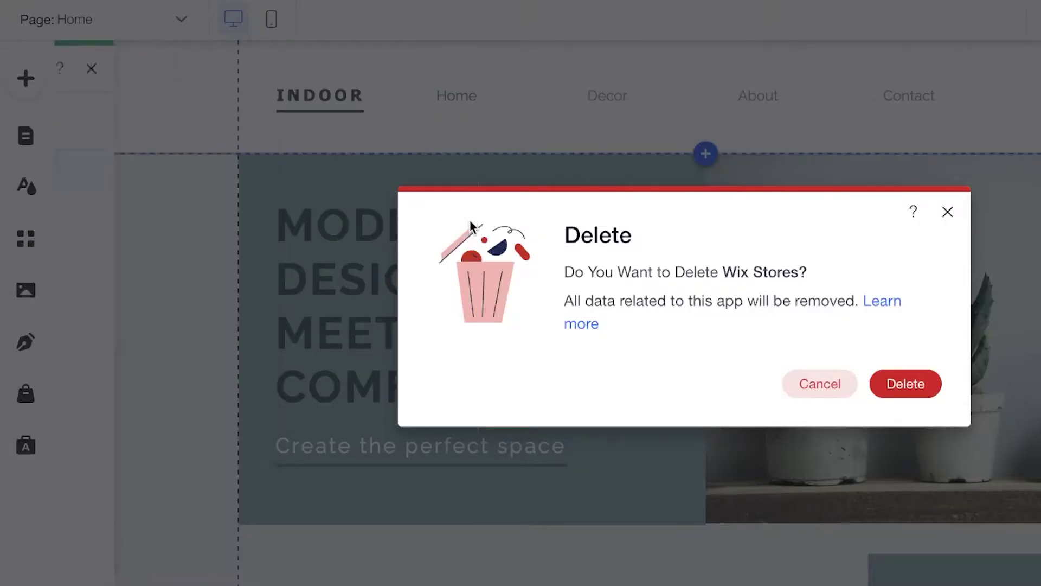
{"action": "left_click", "coordinate": [904, 381]}
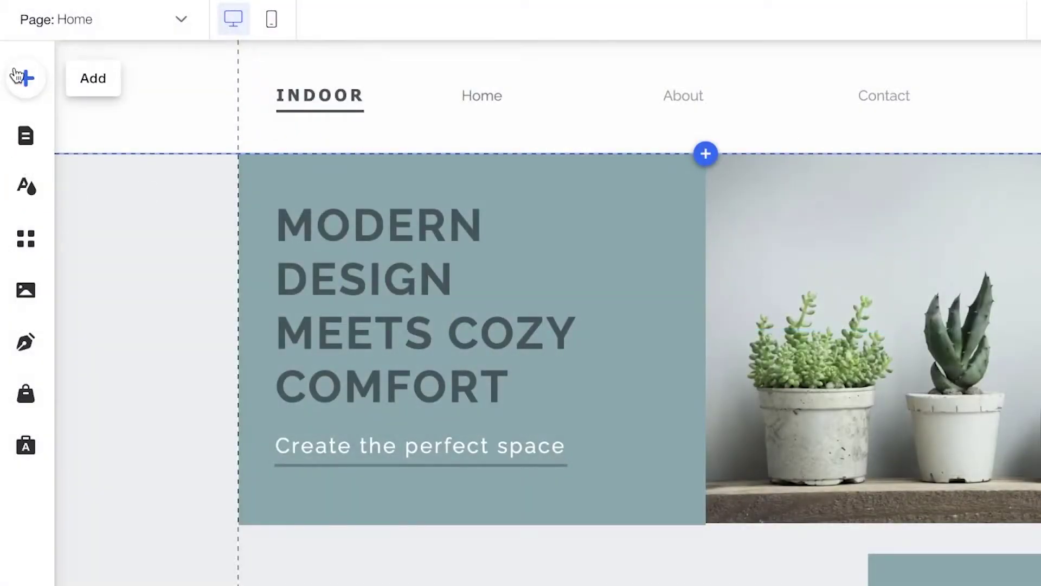
Add a new blank page to the site menu, keeping its default name
{"action": "left_click", "coordinate": [26, 136]}
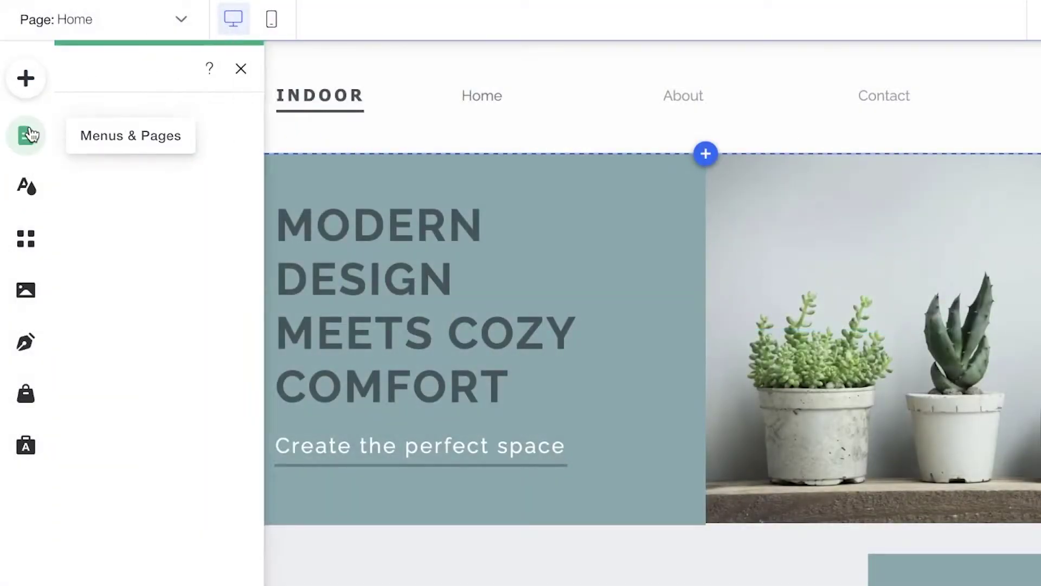
{"action": "left_click", "coordinate": [279, 560]}
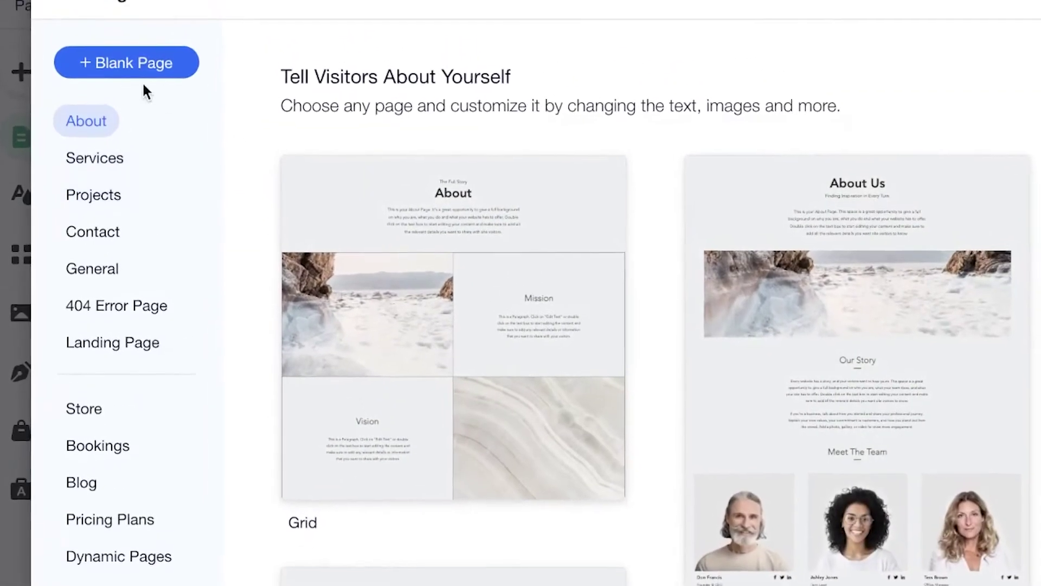
{"action": "left_click", "coordinate": [107, 73]}
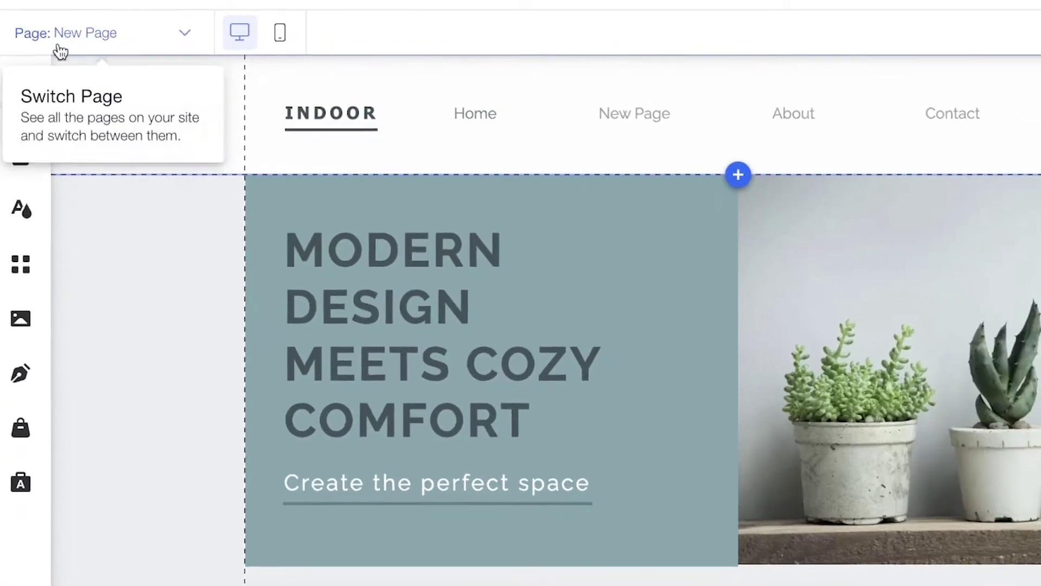
{"action": "left_click", "coordinate": [57, 64]}
{"action": "left_click", "coordinate": [92, 200]}
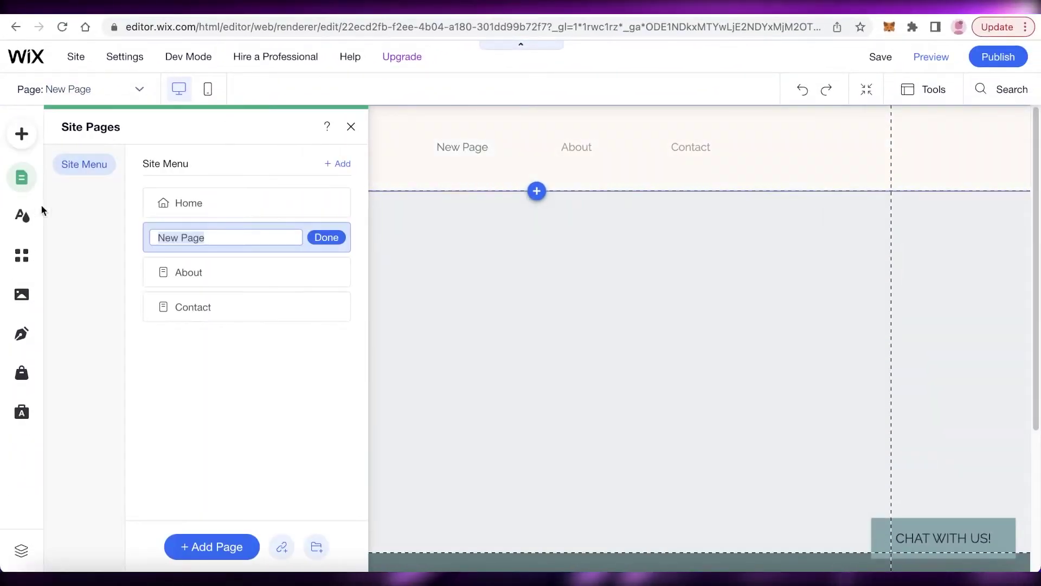
Add an online store to the site by installing Wix Stores from the store page options
{"action": "left_click", "coordinate": [231, 544]}
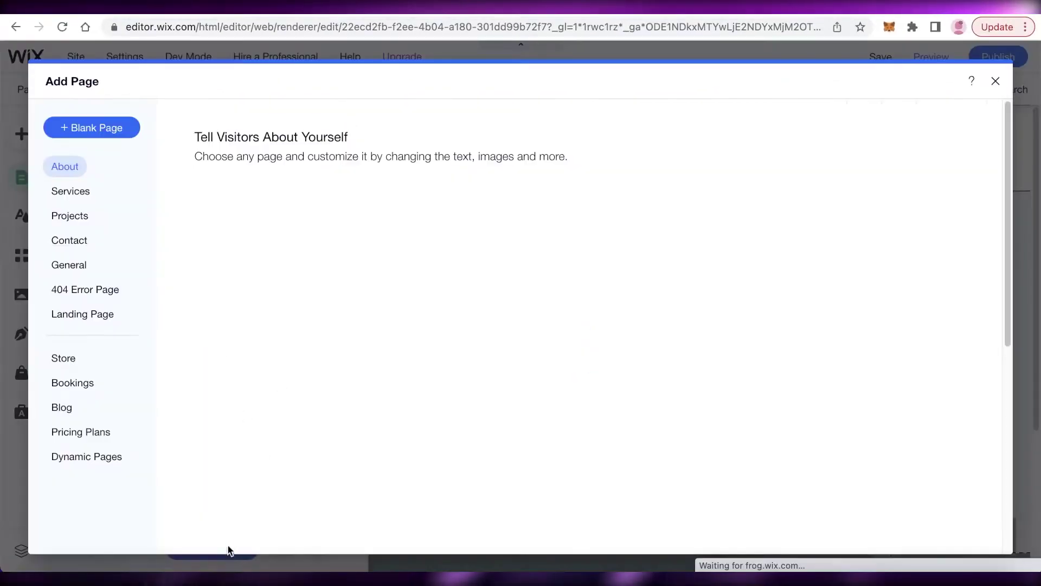
{"action": "left_click", "coordinate": [72, 362]}
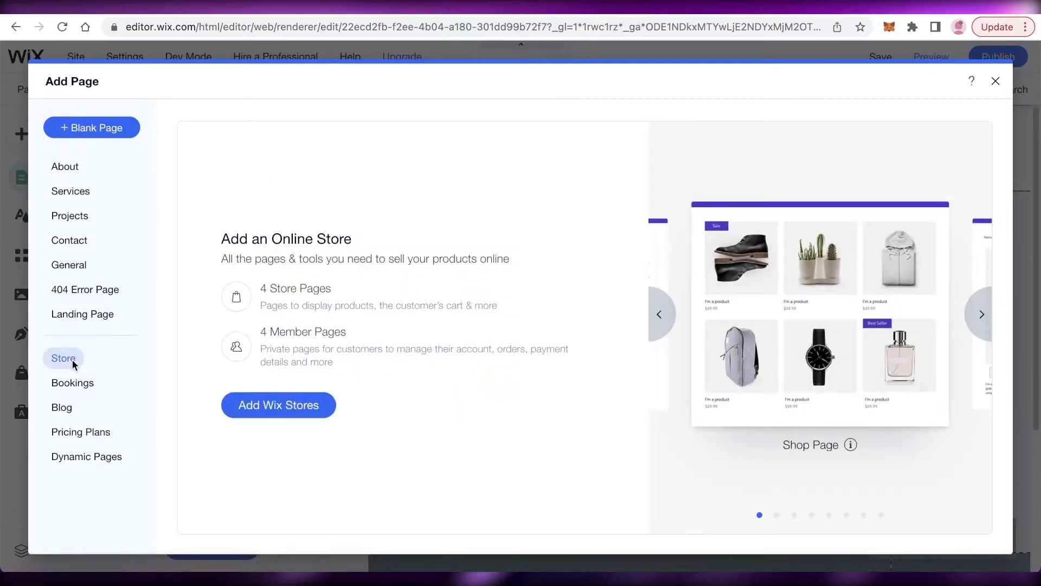
{"action": "left_click", "coordinate": [325, 404]}
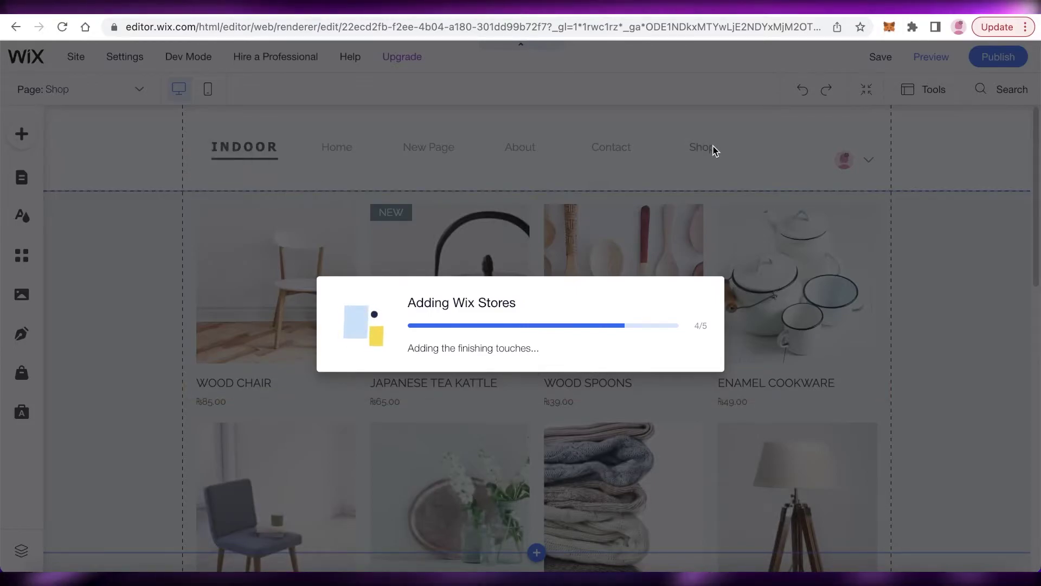
Open the Product Page from the site's store pages
{"action": "left_click", "coordinate": [969, 332]}
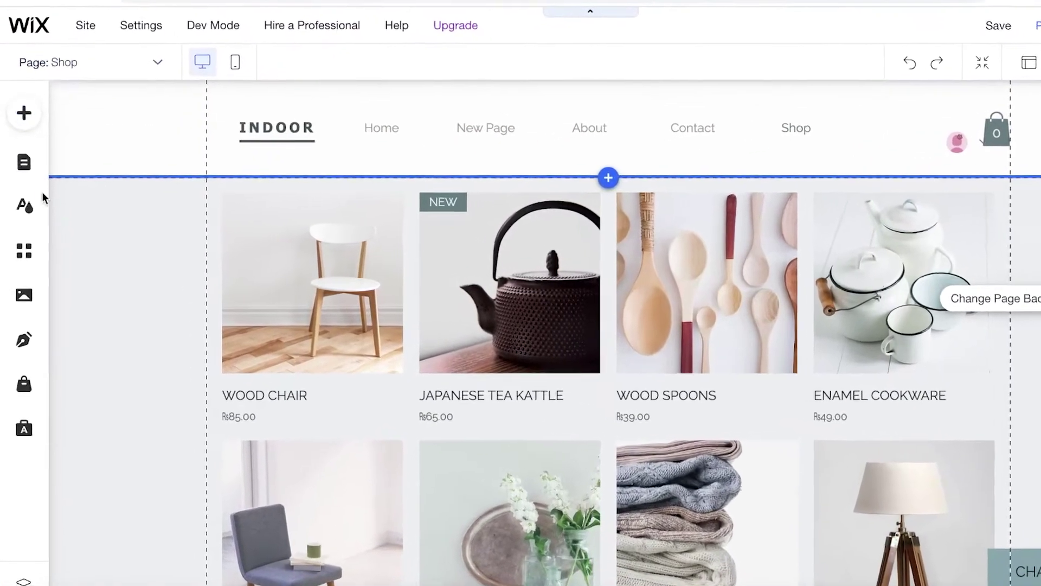
{"action": "left_click", "coordinate": [21, 178]}
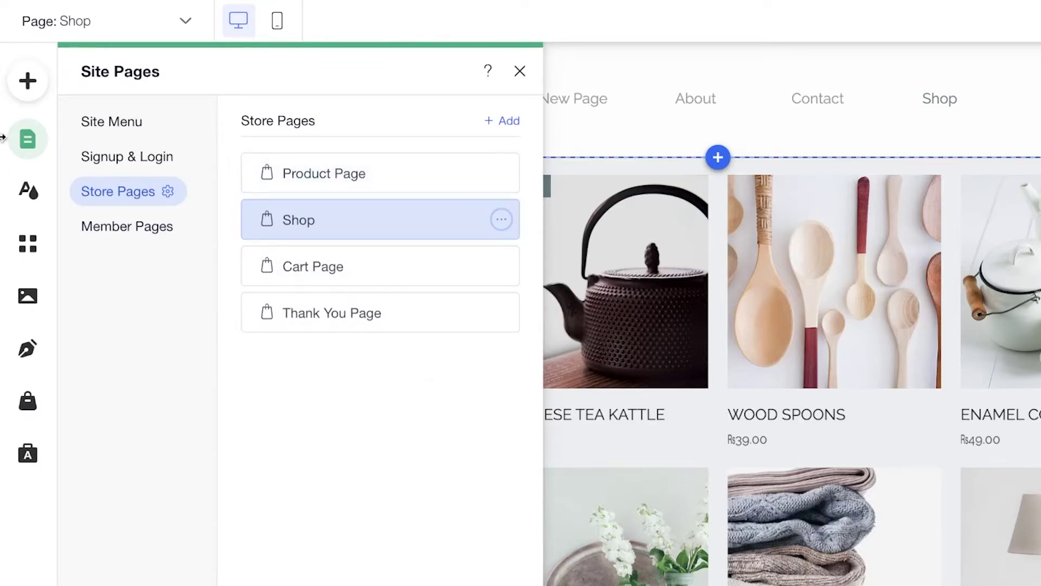
{"action": "left_click", "coordinate": [325, 175]}
{"action": "left_click", "coordinate": [666, 283]}
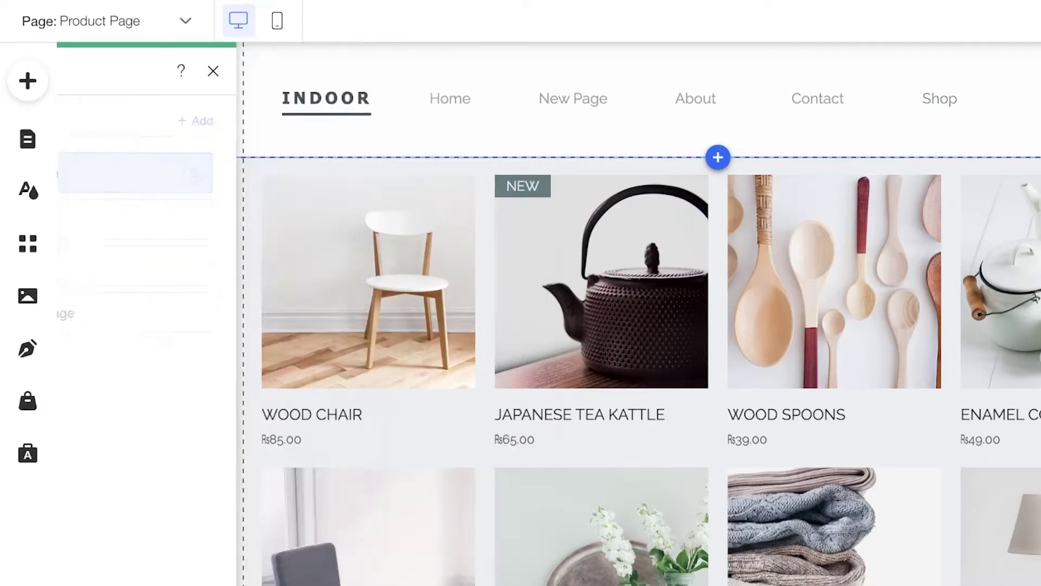
{"action": "left_click", "coordinate": [26, 142]}
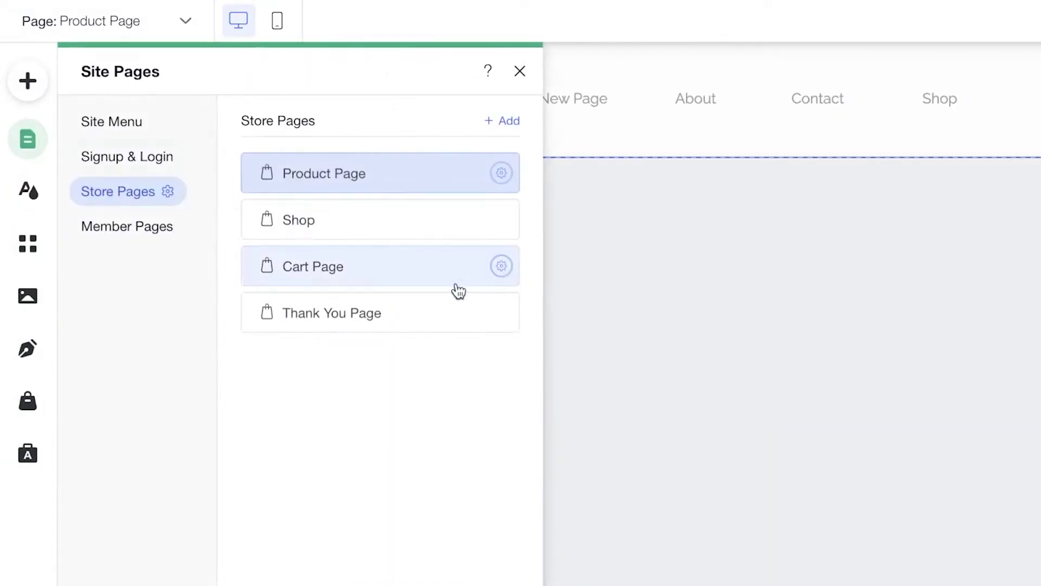
{"action": "left_click", "coordinate": [273, 225]}
{"action": "left_click", "coordinate": [353, 174]}
{"action": "left_click", "coordinate": [574, 402]}
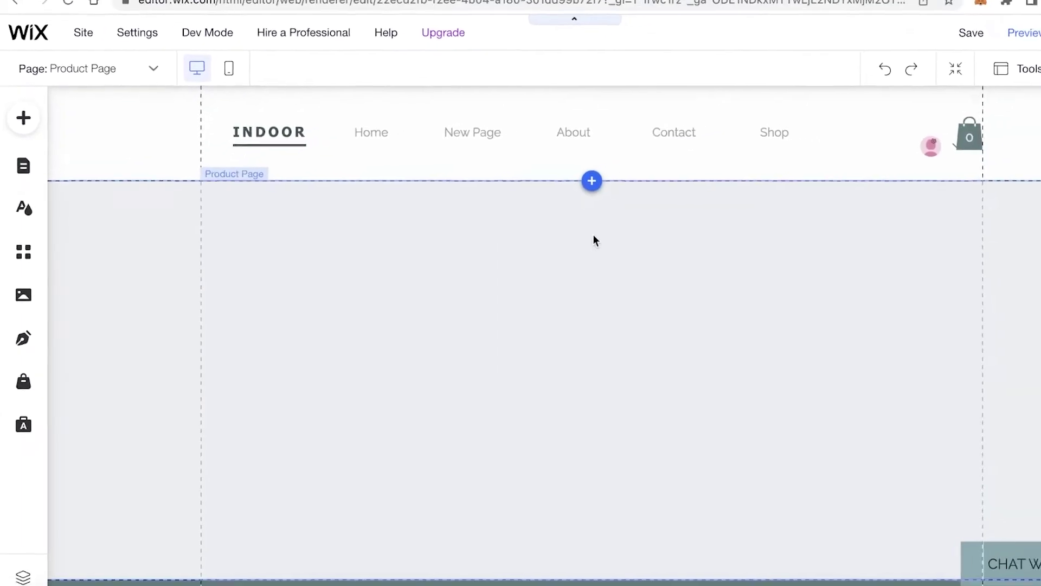
Look through the Wood Chair product page, open its product management dashboard, and return to the editor
{"action": "scroll", "coordinate": [544, 409], "scroll_direction": "down", "scroll_amount": 4}
{"action": "scroll", "coordinate": [527, 405], "scroll_direction": "up", "scroll_amount": 4}
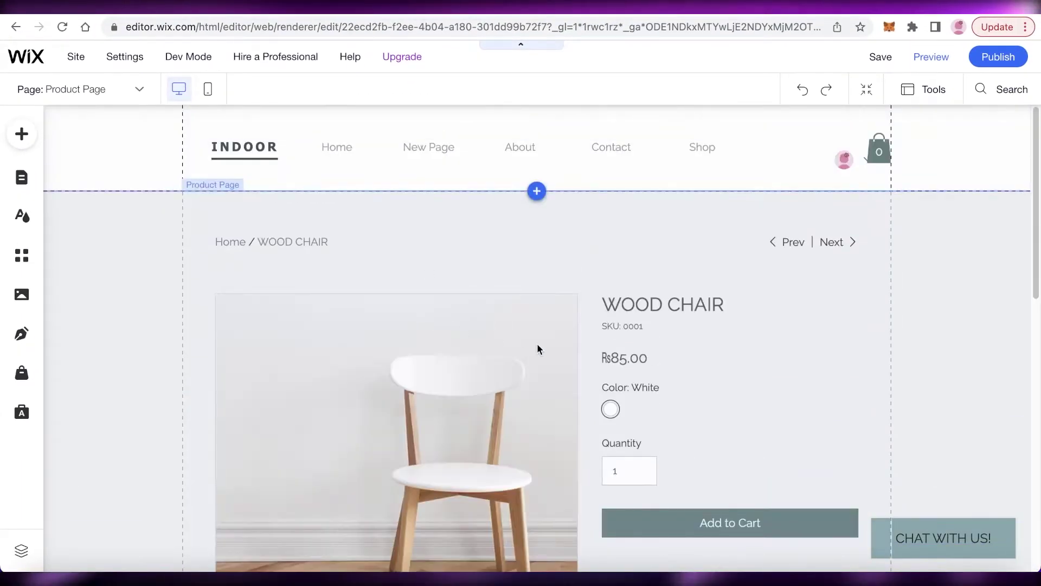
{"action": "scroll", "coordinate": [542, 336], "scroll_direction": "down", "scroll_amount": 4}
{"action": "scroll", "coordinate": [635, 219], "scroll_direction": "up", "scroll_amount": 4}
{"action": "scroll", "coordinate": [498, 277], "scroll_direction": "down", "scroll_amount": 3}
{"action": "left_click", "coordinate": [327, 256]}
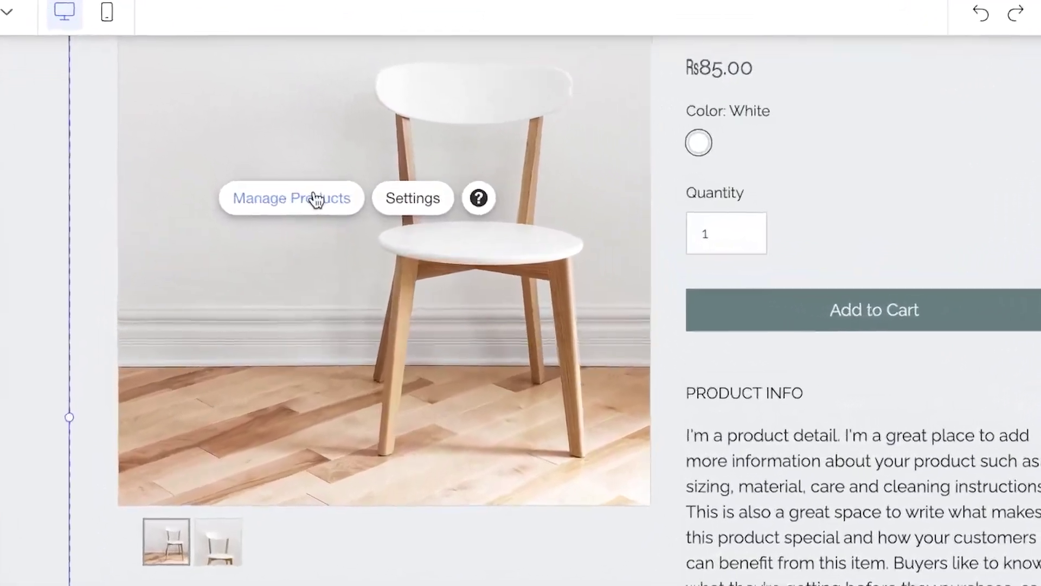
{"action": "left_click", "coordinate": [318, 209]}
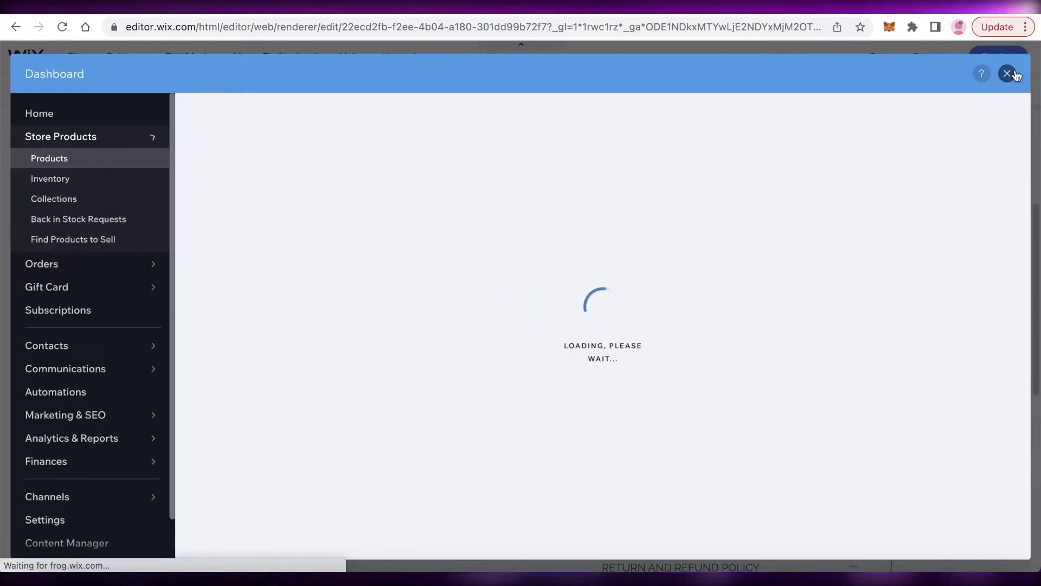
{"action": "left_click", "coordinate": [1010, 72]}
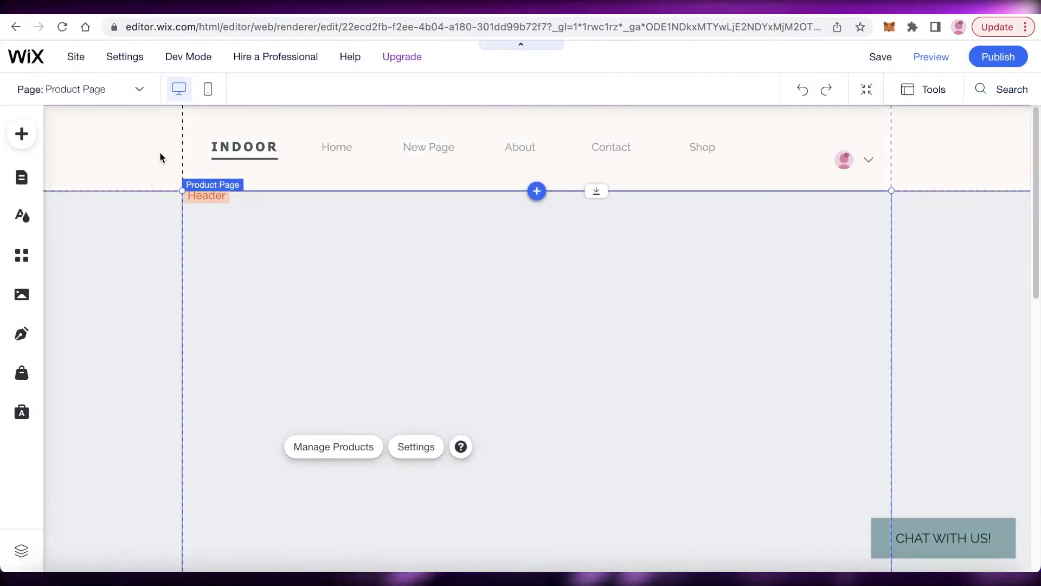
Switch to the Home page and delete the blank New Page from the site menu
{"action": "left_click", "coordinate": [76, 91]}
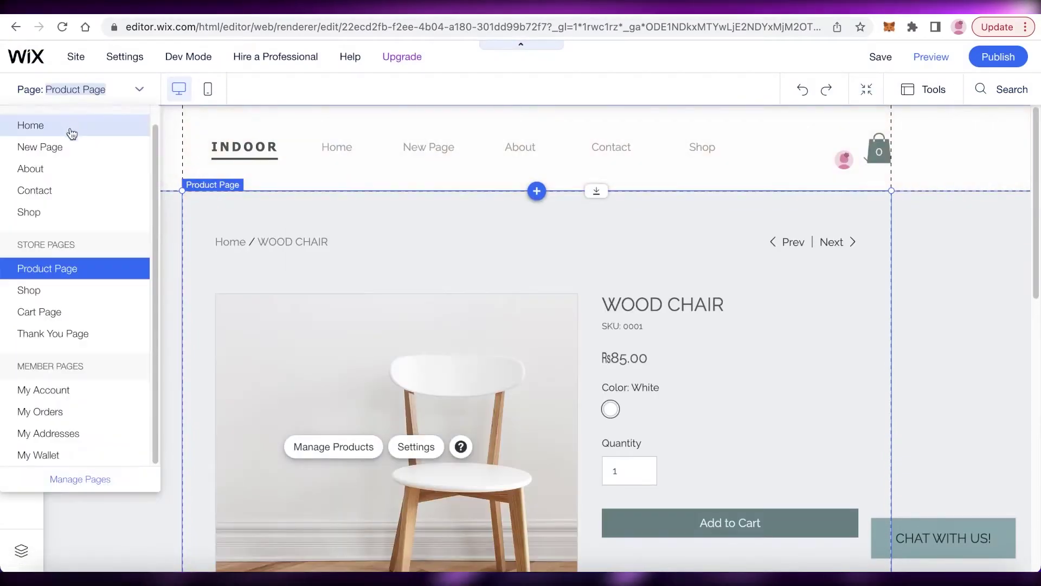
{"action": "left_click", "coordinate": [71, 130]}
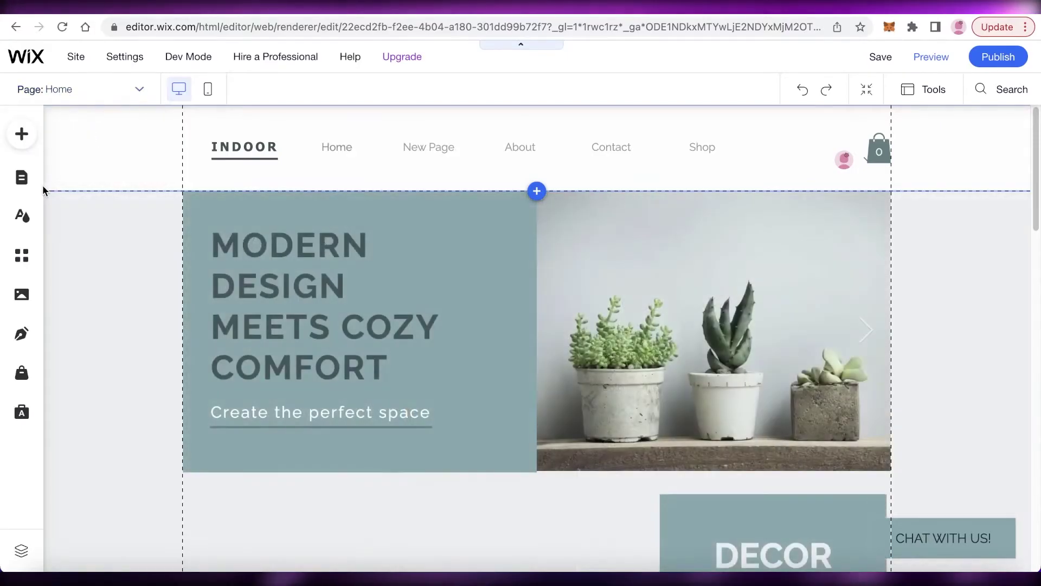
{"action": "left_click", "coordinate": [22, 178]}
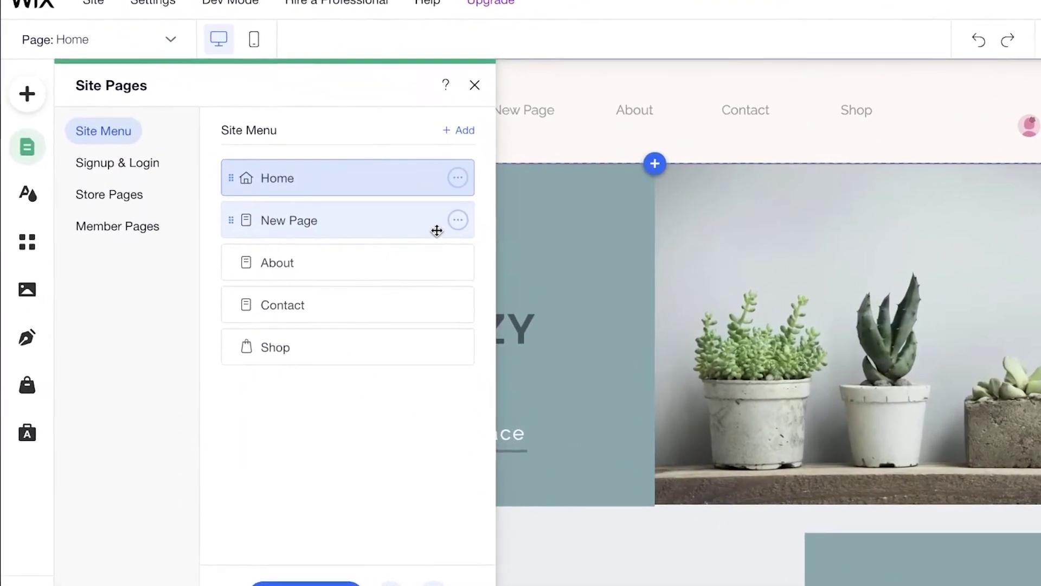
{"action": "left_click", "coordinate": [414, 229]}
{"action": "left_click", "coordinate": [453, 459]}
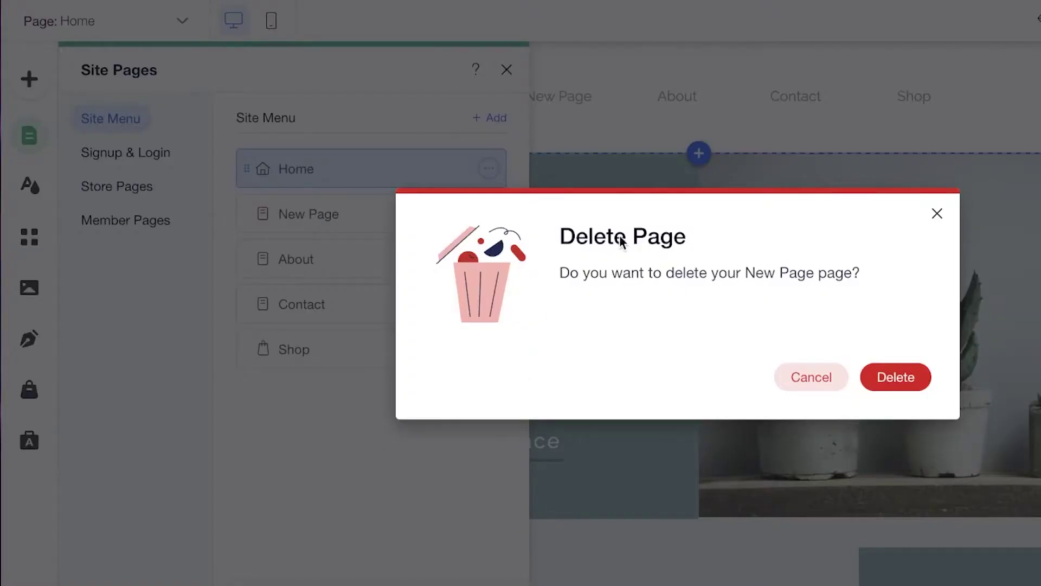
{"action": "left_click", "coordinate": [915, 392]}
{"action": "left_click", "coordinate": [603, 250]}
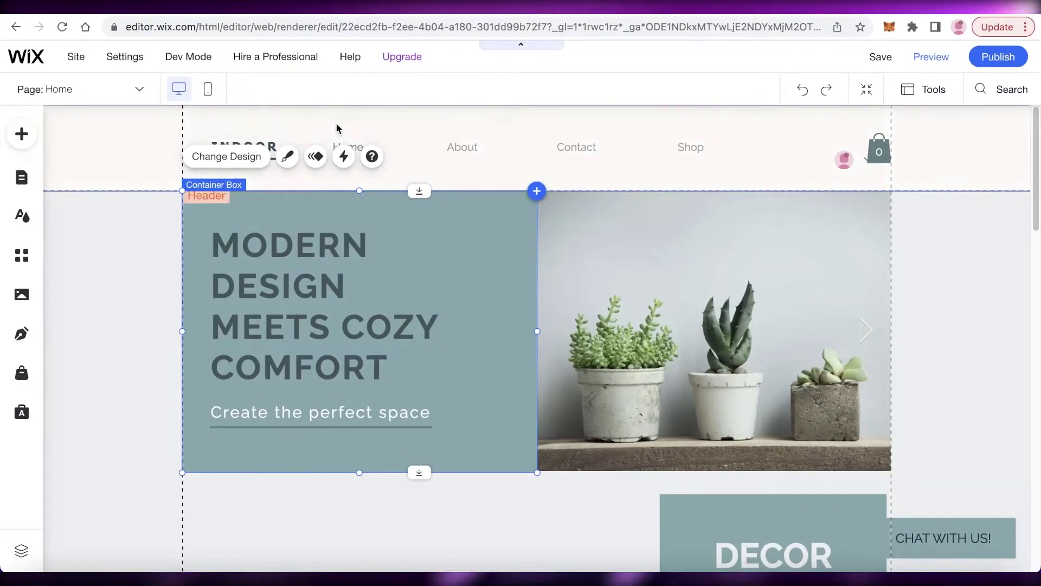
Replace the INDOOR logo text in the header with "JANES FURNITURE" and widen its text box to fit two lines
{"action": "left_click", "coordinate": [337, 123]}
{"action": "left_click", "coordinate": [237, 147]}
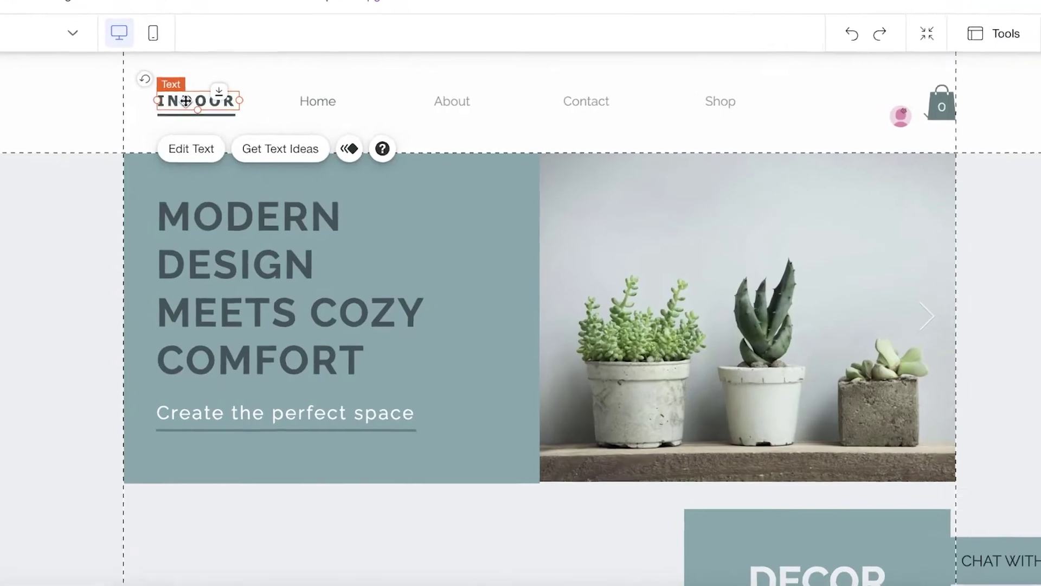
{"action": "double_click", "coordinate": [187, 102]}
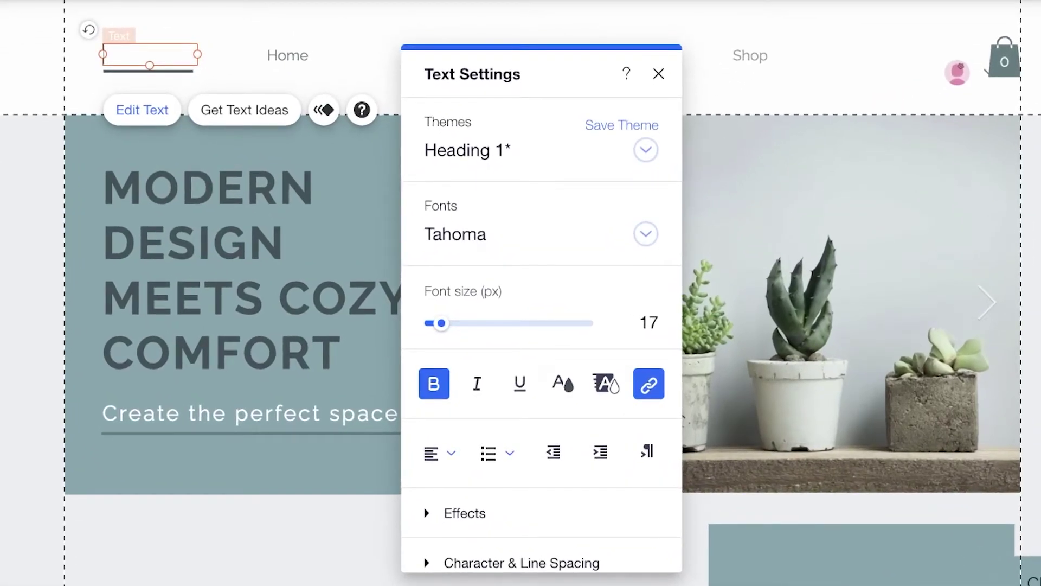
{"action": "type", "text": "JANES FURNITURE"}
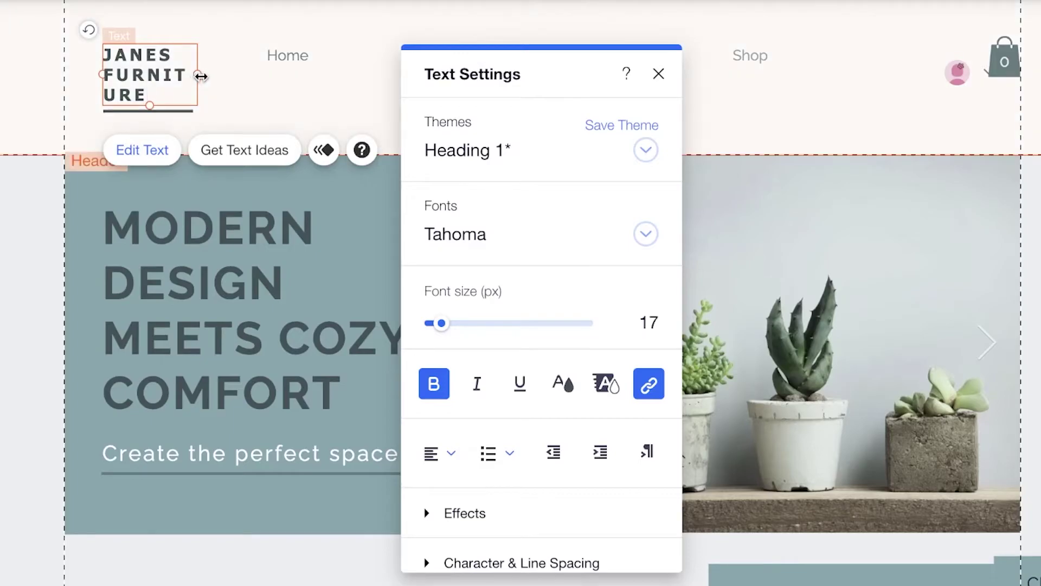
{"action": "left_click_drag", "start_coordinate": [201, 77], "coordinate": [260, 64]}
{"action": "left_click", "coordinate": [32, 255]}
Rewrite the Home page's main heading as "COMFORT AT THE BEST PRICE" and align it above the "Create the perfect space" tagline
{"action": "left_click", "coordinate": [196, 268]}
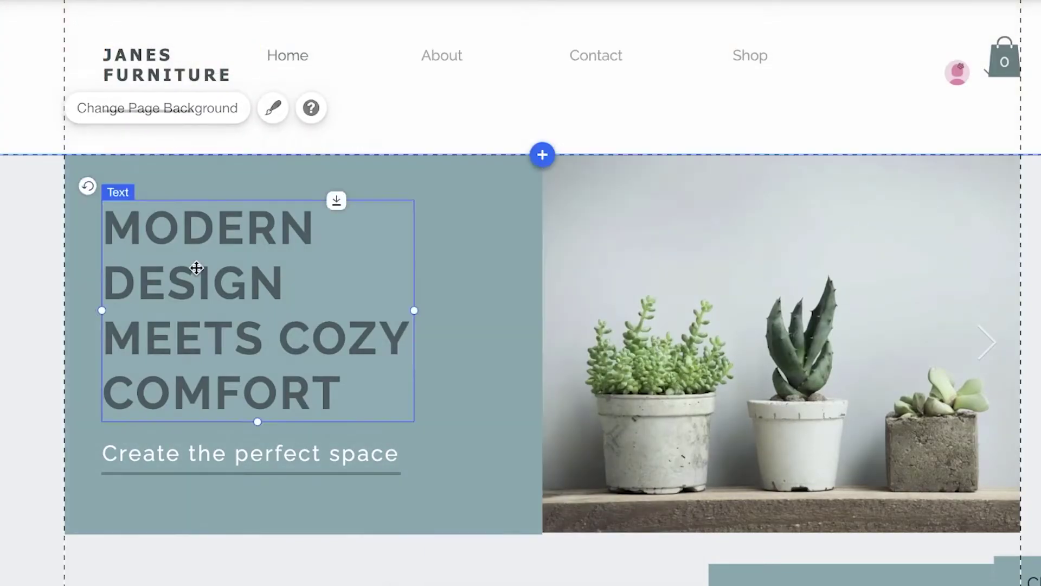
{"action": "left_click_drag", "start_coordinate": [252, 362], "coordinate": [317, 389]}
{"action": "double_click", "coordinate": [314, 396]}
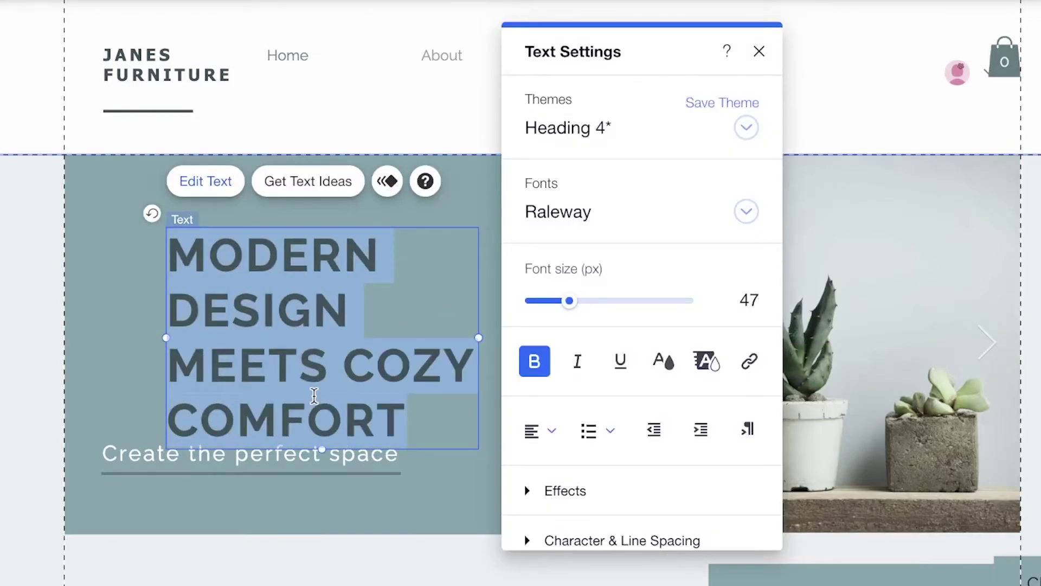
{"action": "key", "text": "BackSpace"}
{"action": "type", "text": "COMFORT"}
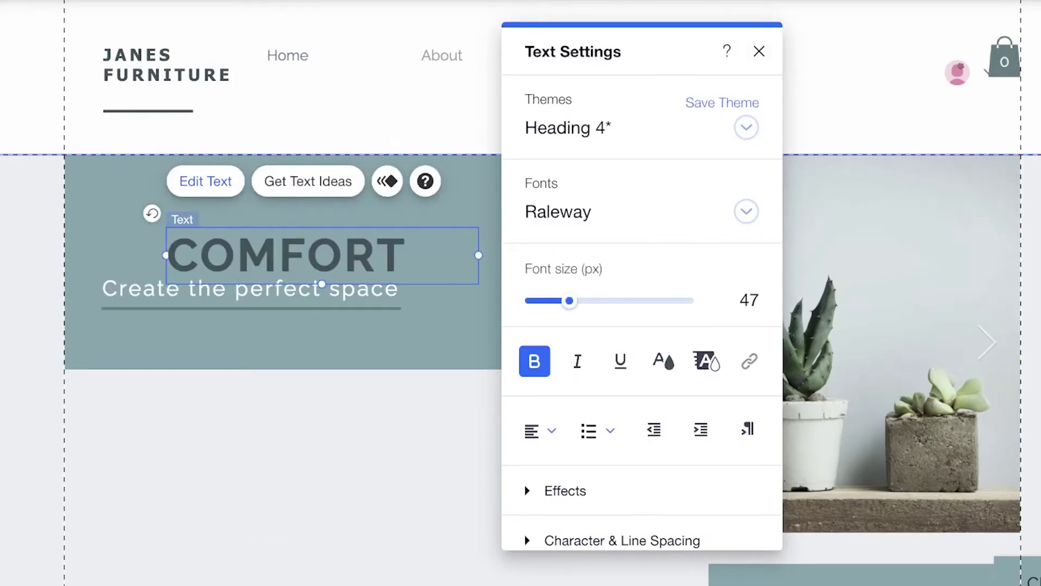
{"action": "type", "text": " AT THE BEST PRI"}
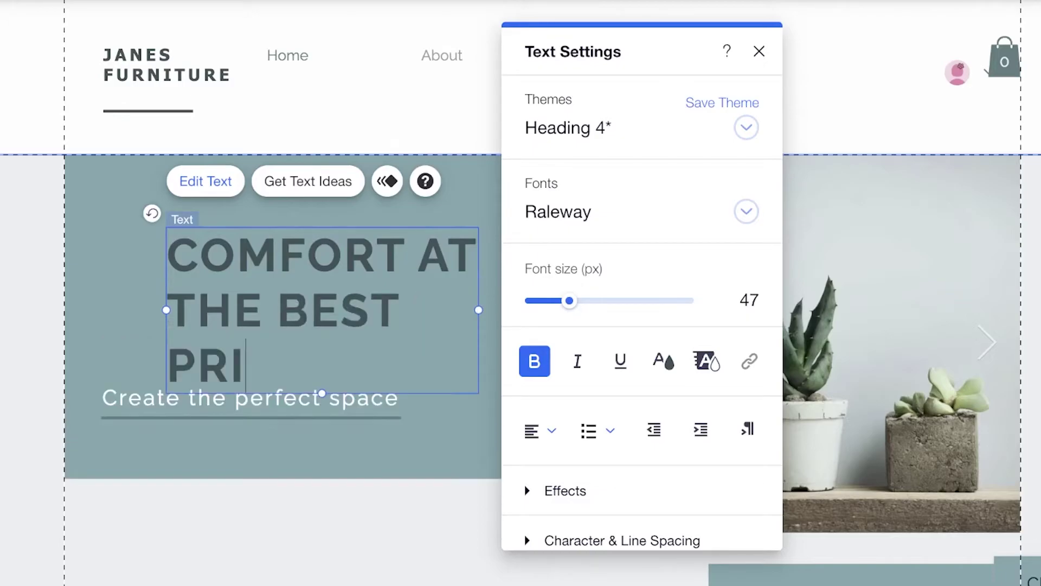
{"action": "left_click", "coordinate": [76, 225]}
{"action": "left_click_drag", "start_coordinate": [231, 297], "coordinate": [176, 274]}
{"action": "left_click", "coordinate": [1015, 339]}
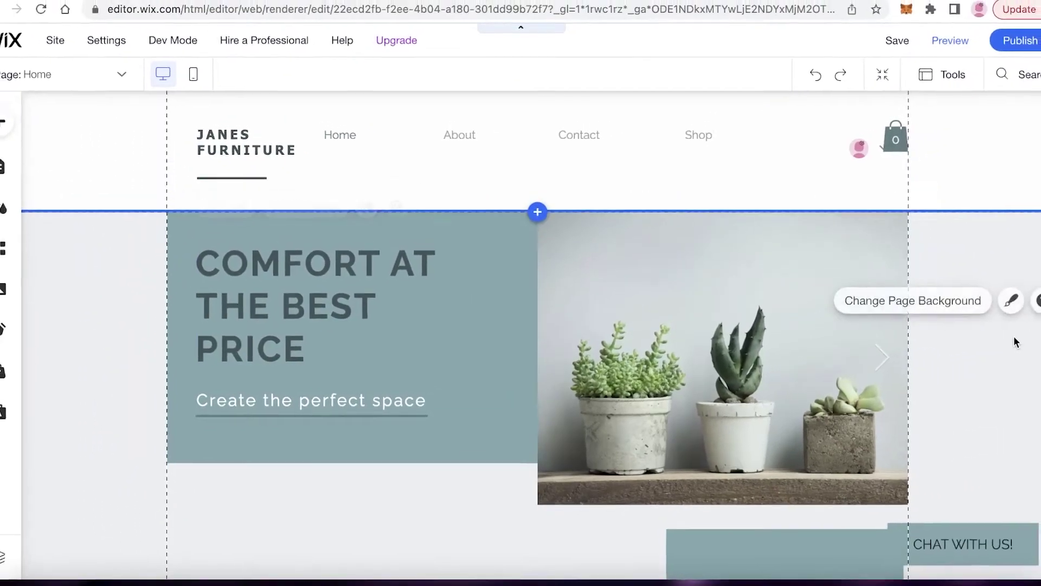
Delete the BEDROOM button and the other leftover category buttons from the lower part of the Home page
{"action": "scroll", "coordinate": [750, 276], "scroll_direction": "down", "scroll_amount": 15}
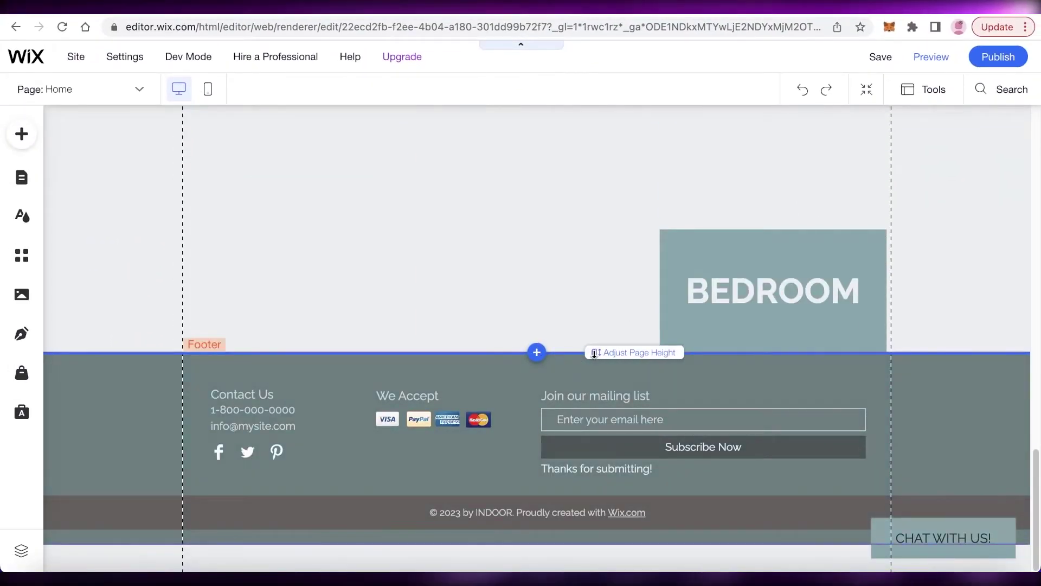
{"action": "left_click", "coordinate": [773, 326]}
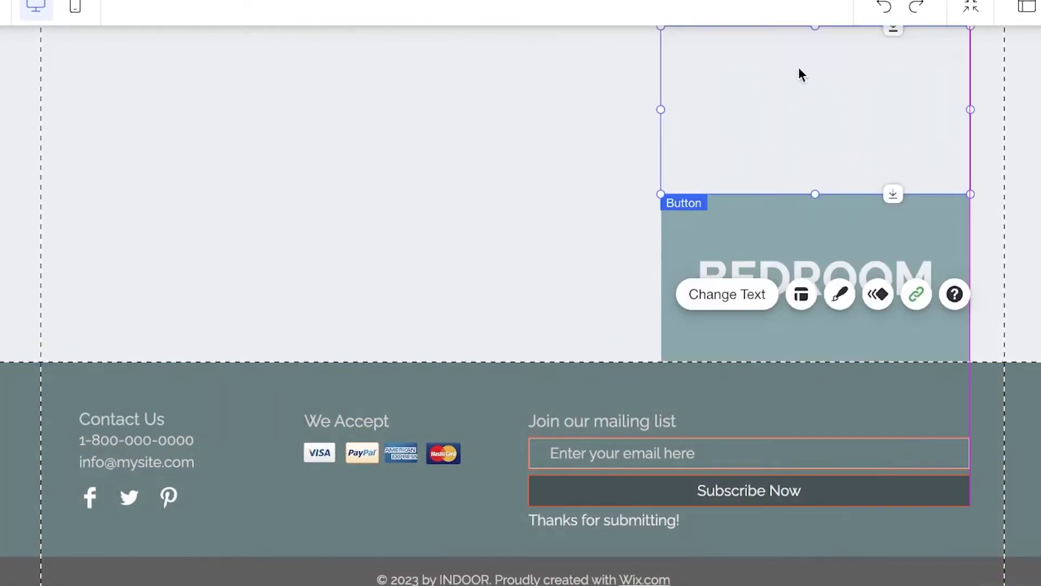
{"action": "left_click_drag", "start_coordinate": [799, 75], "coordinate": [759, 287]}
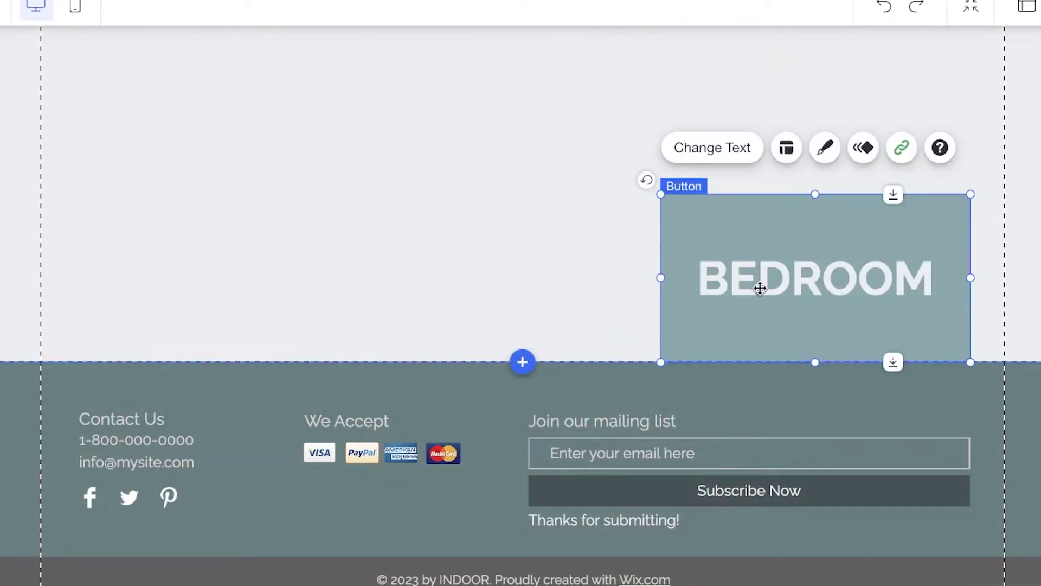
{"action": "key", "text": "Delete"}
{"action": "scroll", "coordinate": [655, 391], "scroll_direction": "up", "scroll_amount": 5}
{"action": "left_click", "coordinate": [221, 372]}
{"action": "key", "text": "Delete"}
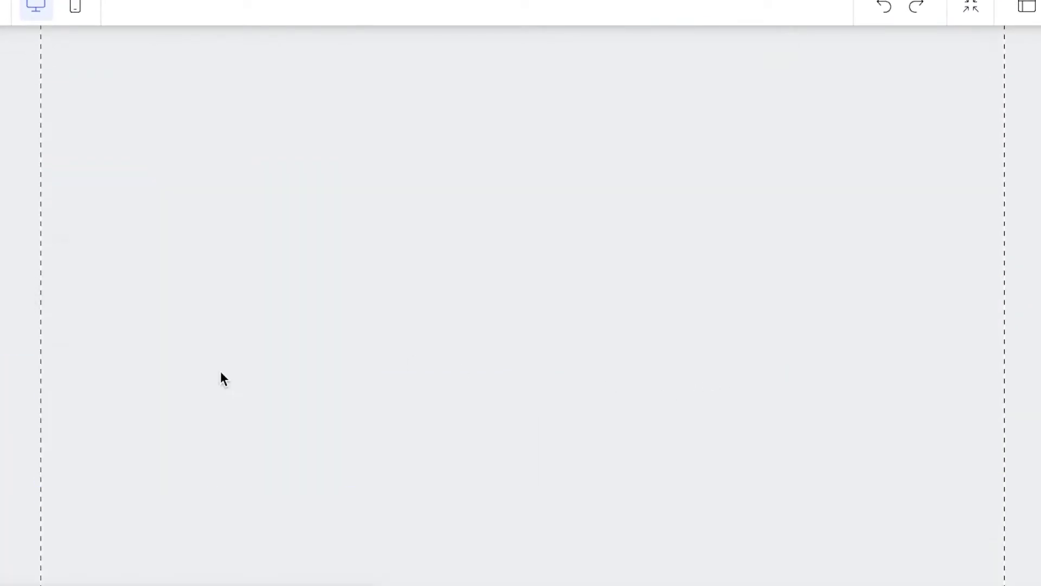
{"action": "scroll", "coordinate": [233, 407], "scroll_direction": "up", "scroll_amount": 4}
{"action": "left_click", "coordinate": [913, 332]}
{"action": "key", "text": "Delete"}
Shorten the Home page by raising the footer into the empty space above it
{"action": "scroll", "coordinate": [767, 390], "scroll_direction": "down", "scroll_amount": 4}
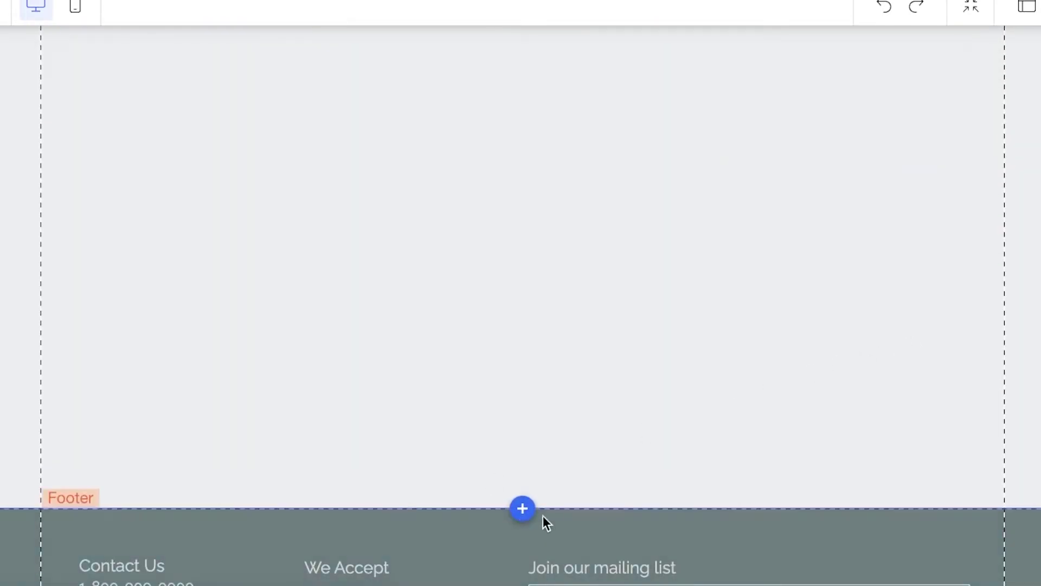
{"action": "left_click_drag", "start_coordinate": [603, 508], "coordinate": [612, 363]}
{"action": "left_click_drag", "start_coordinate": [630, 314], "coordinate": [499, 164]}
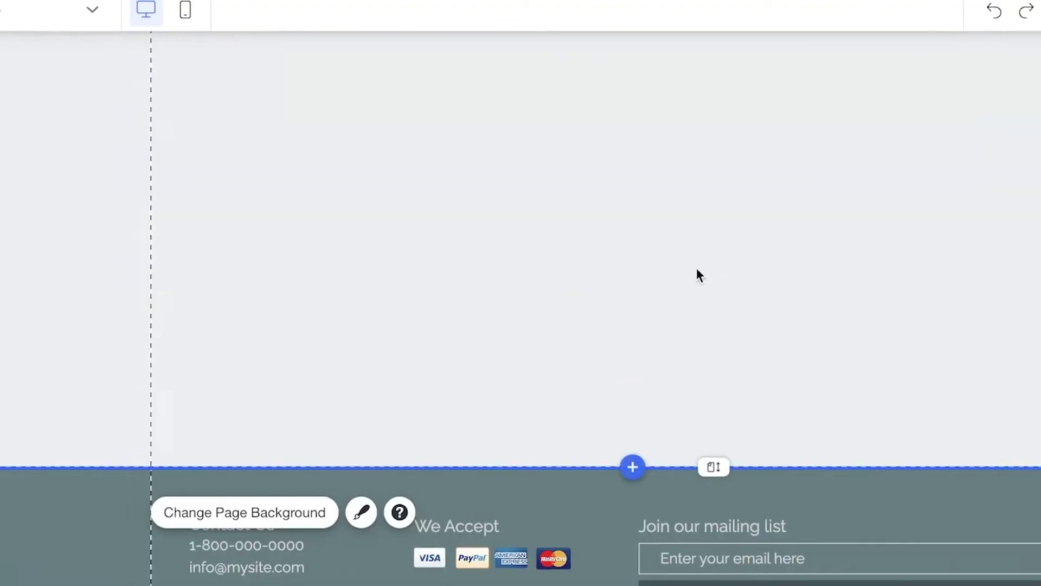
Look at the elements that can be added to the Home page
{"action": "scroll", "coordinate": [709, 206], "scroll_direction": "up", "scroll_amount": 10}
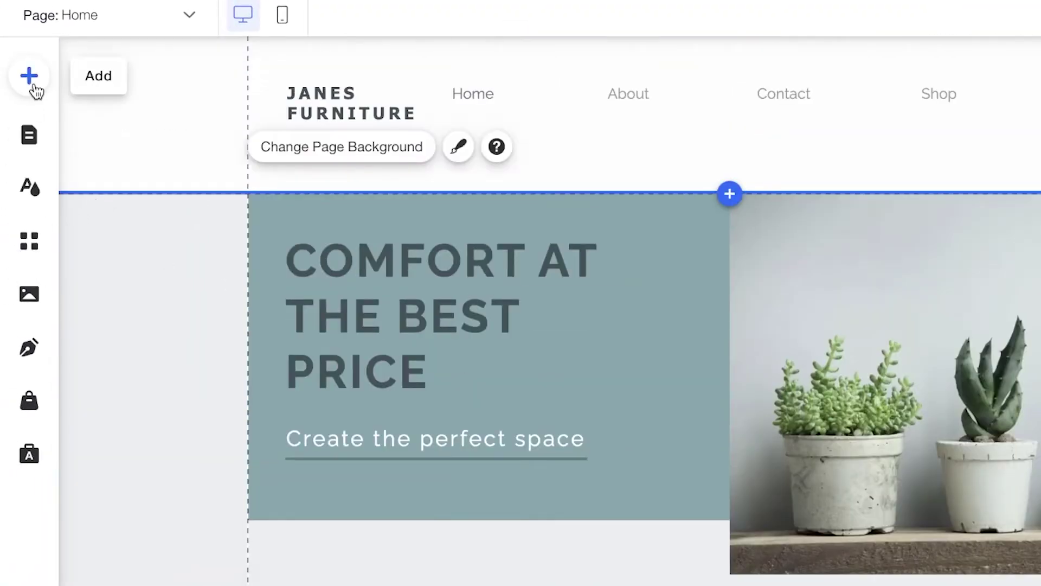
{"action": "left_click", "coordinate": [29, 76]}
{"action": "mouse_move", "coordinate": [77, 175]}
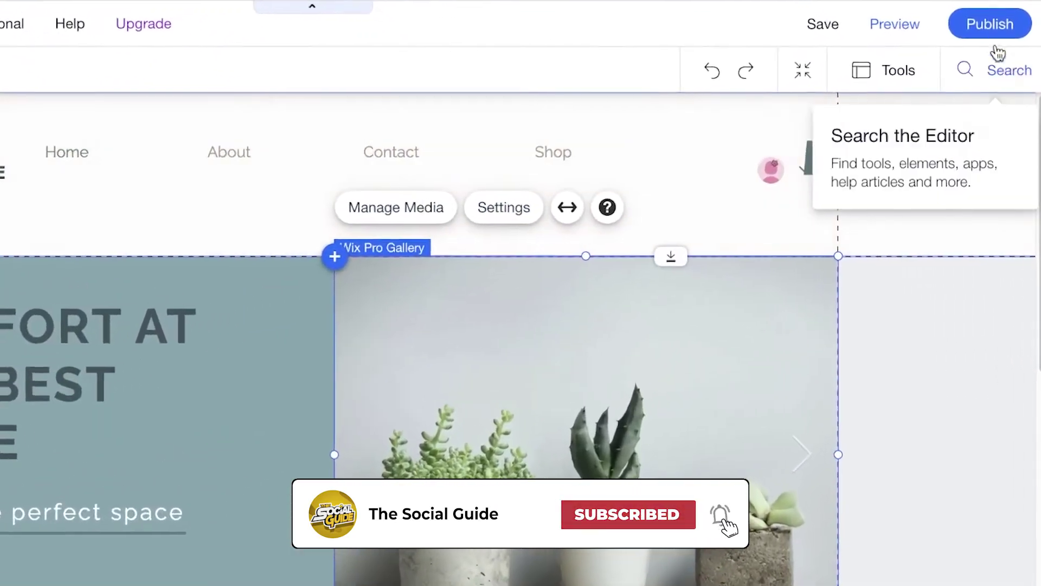
Publish the site, check the live Home and Shop pages, and return to the editor
{"action": "left_click", "coordinate": [976, 17]}
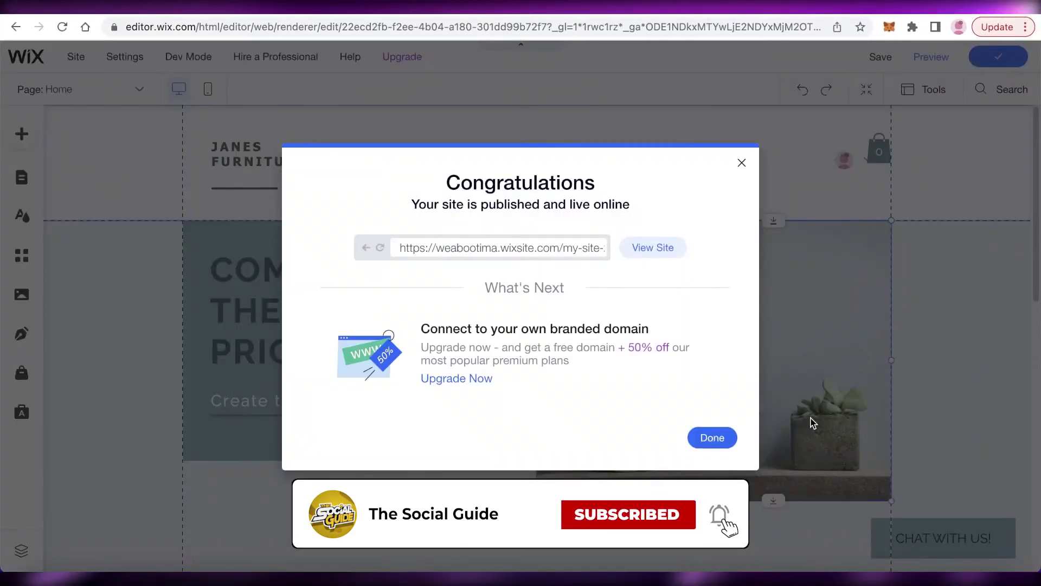
{"action": "left_click", "coordinate": [651, 248]}
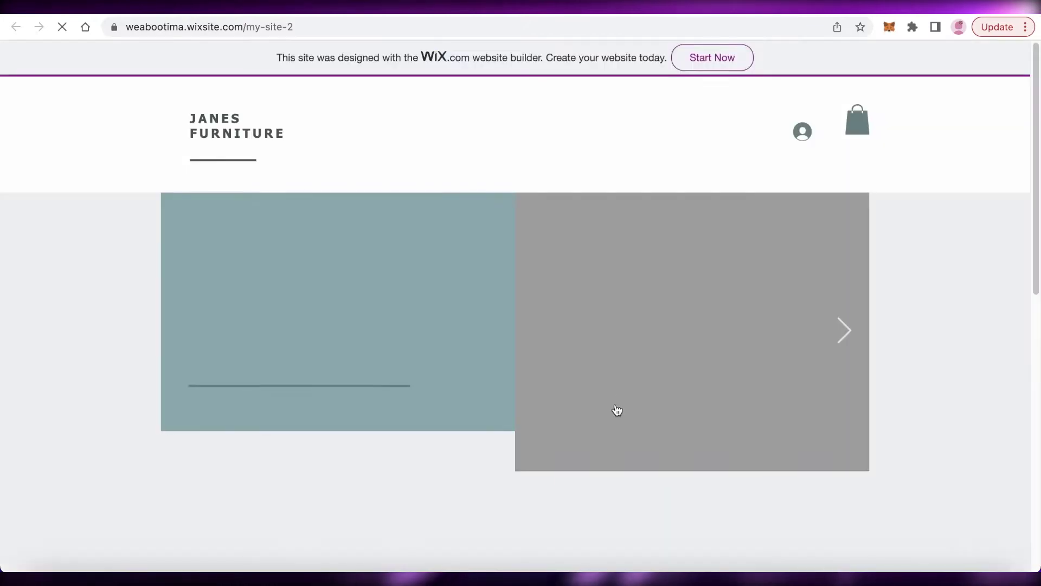
{"action": "scroll", "coordinate": [818, 217], "scroll_direction": "down", "scroll_amount": 3}
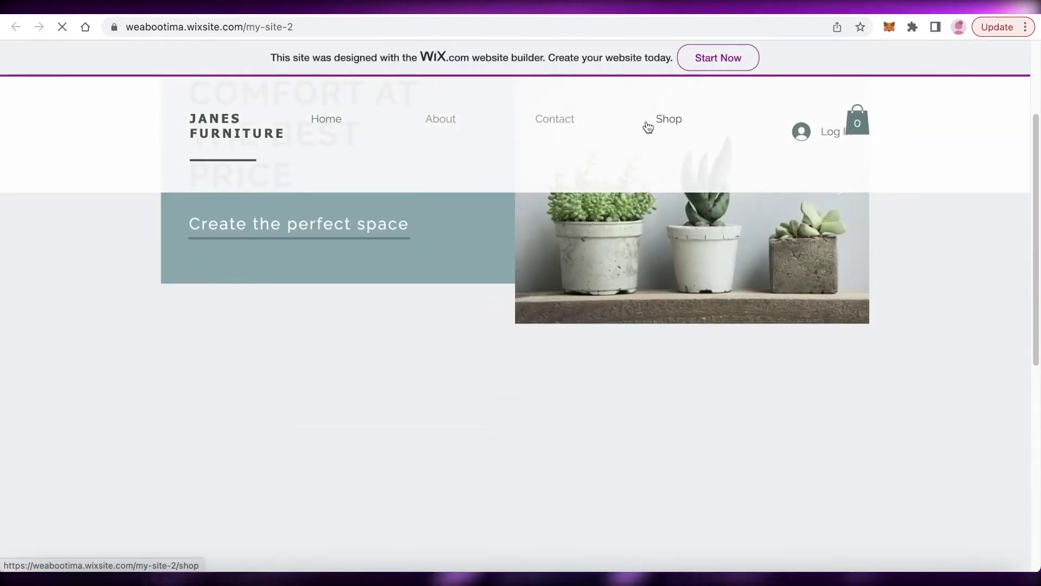
{"action": "left_click", "coordinate": [646, 126]}
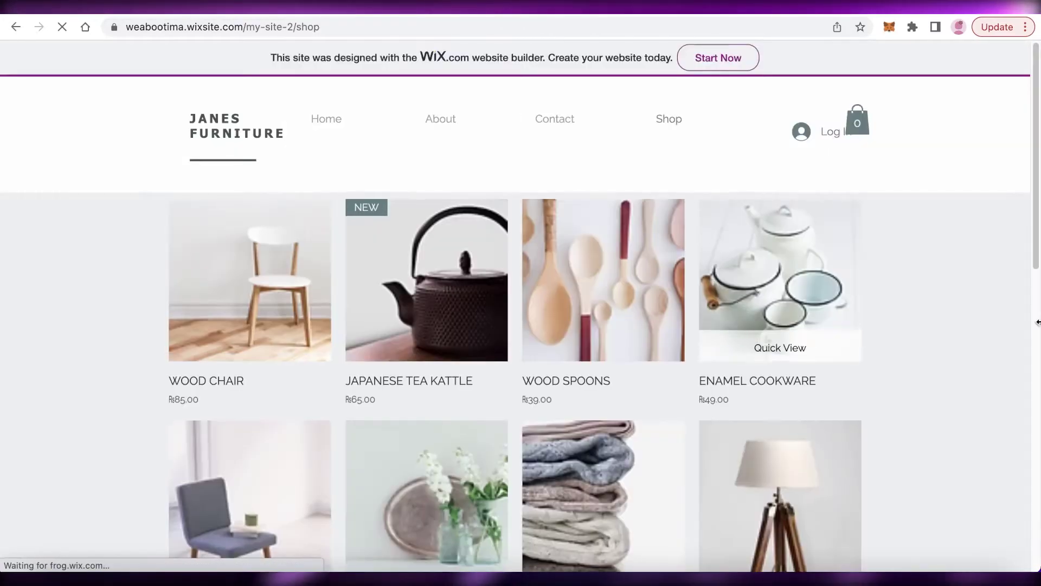
{"action": "scroll", "coordinate": [786, 244], "scroll_direction": "down", "scroll_amount": 10}
{"action": "scroll", "coordinate": [795, 158], "scroll_direction": "up", "scroll_amount": 10}
{"action": "left_click", "coordinate": [685, 4]}
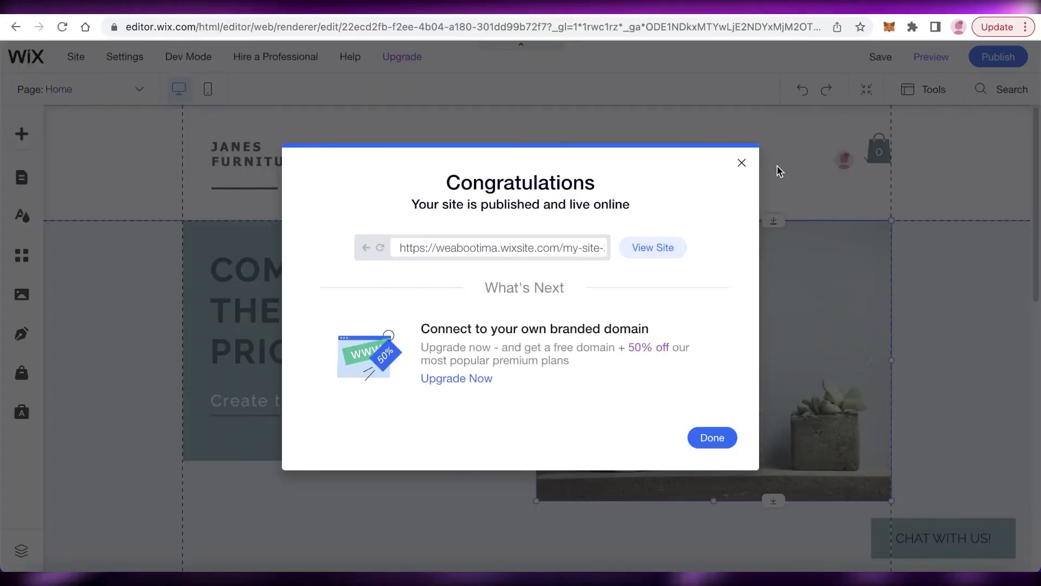
Close the publishing confirmation, open the dashboard of My Site 2 and display its store products
{"action": "left_click", "coordinate": [742, 163]}
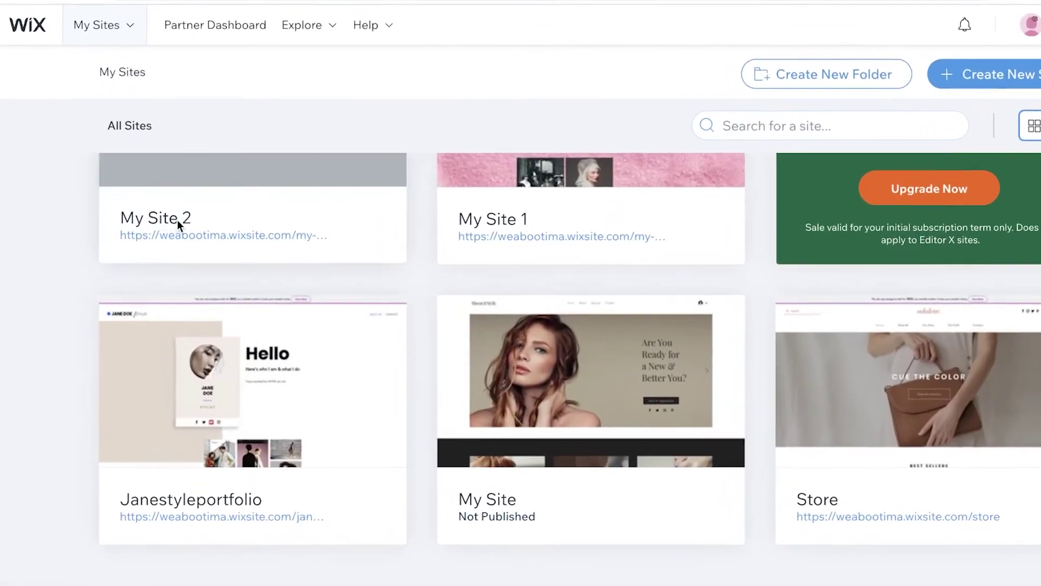
{"action": "scroll", "coordinate": [172, 217], "scroll_direction": "up", "scroll_amount": 3}
{"action": "mouse_move", "coordinate": [281, 217]}
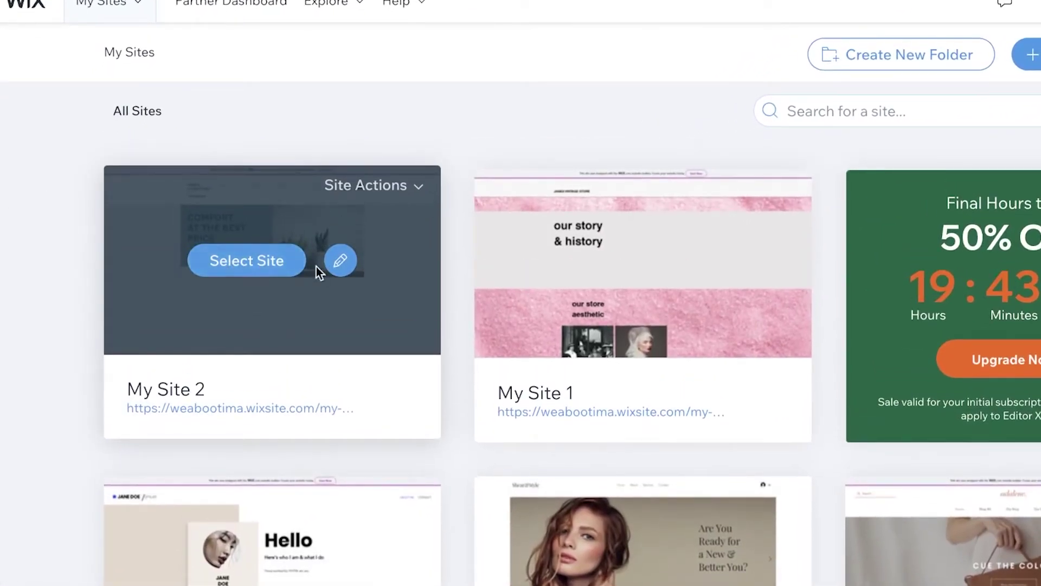
{"action": "left_click", "coordinate": [237, 262]}
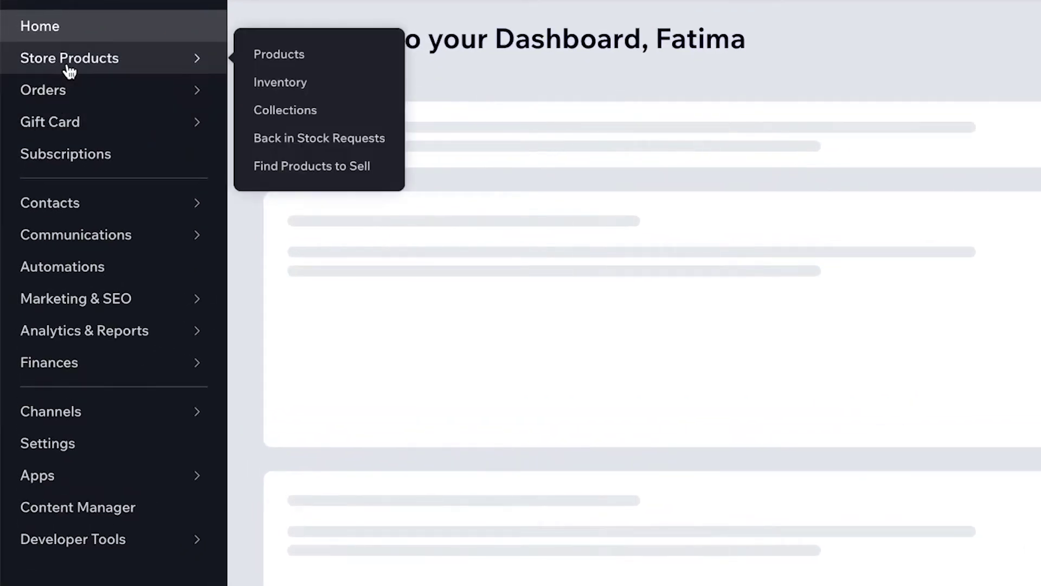
{"action": "left_click", "coordinate": [70, 60]}
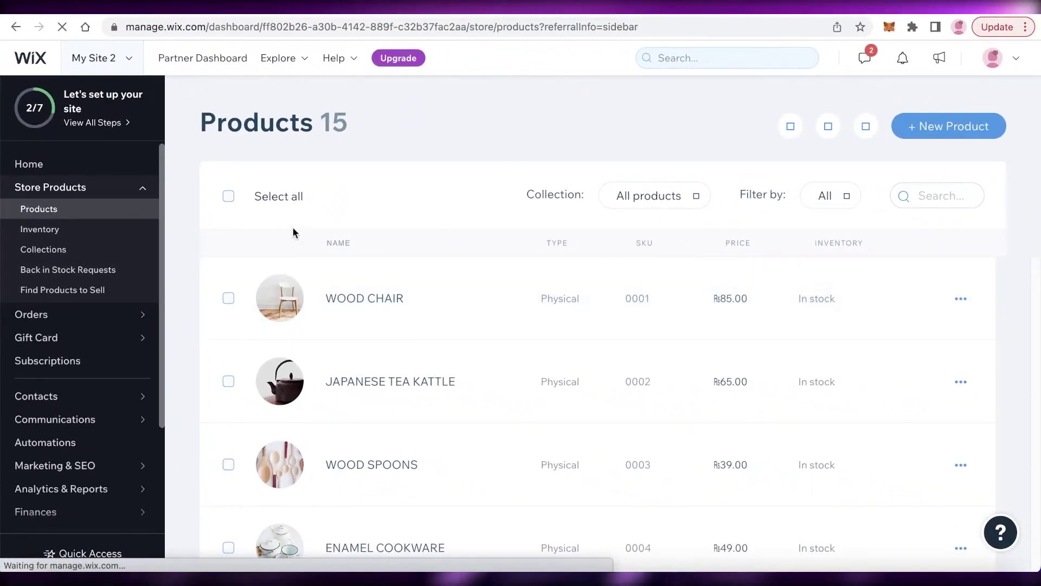
Delete all the template's sample products from the store
{"action": "left_click", "coordinate": [228, 196]}
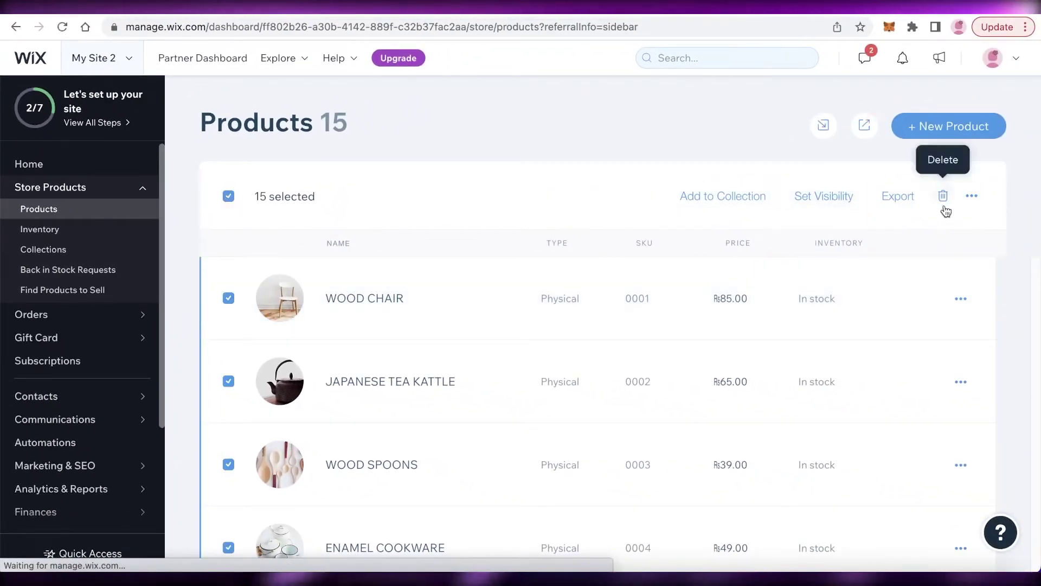
{"action": "left_click", "coordinate": [972, 194]}
{"action": "left_click", "coordinate": [943, 196]}
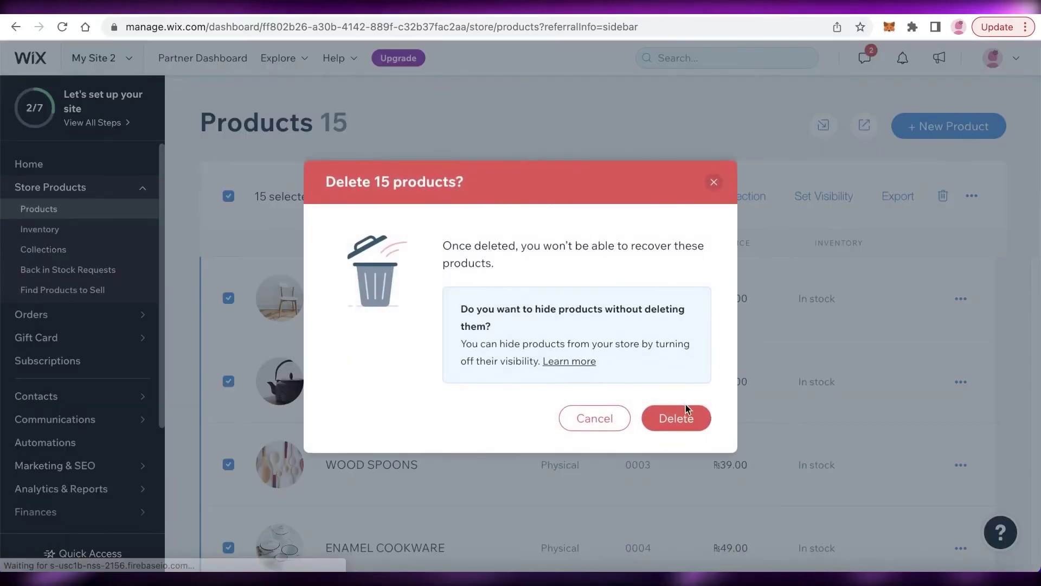
{"action": "left_click", "coordinate": [691, 421]}
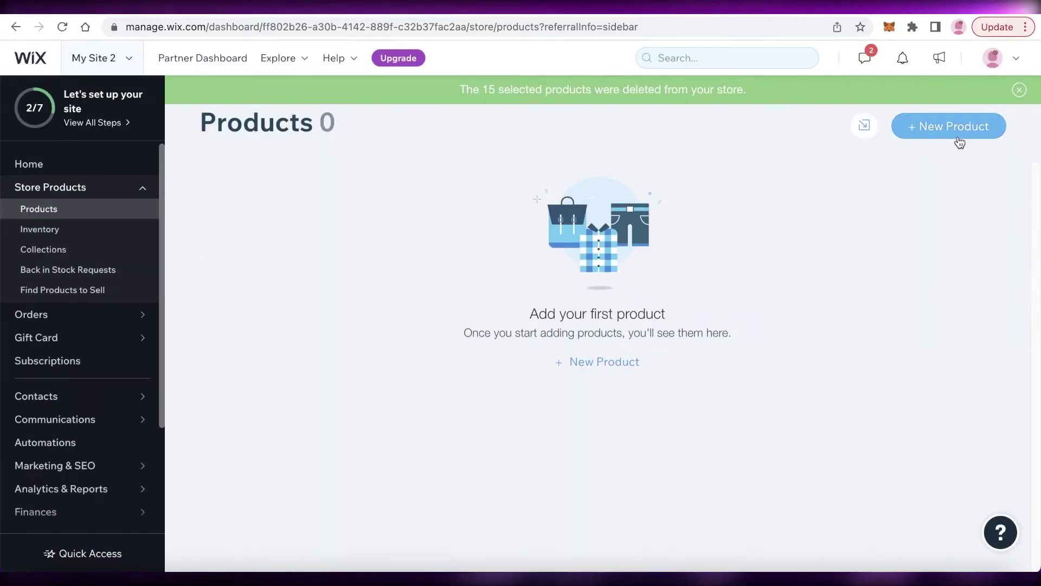
Create a new physical product and give it the Shabby Chair image from Media from Wix, searching for "CHAIR"
{"action": "left_click", "coordinate": [953, 130]}
{"action": "left_click", "coordinate": [917, 212]}
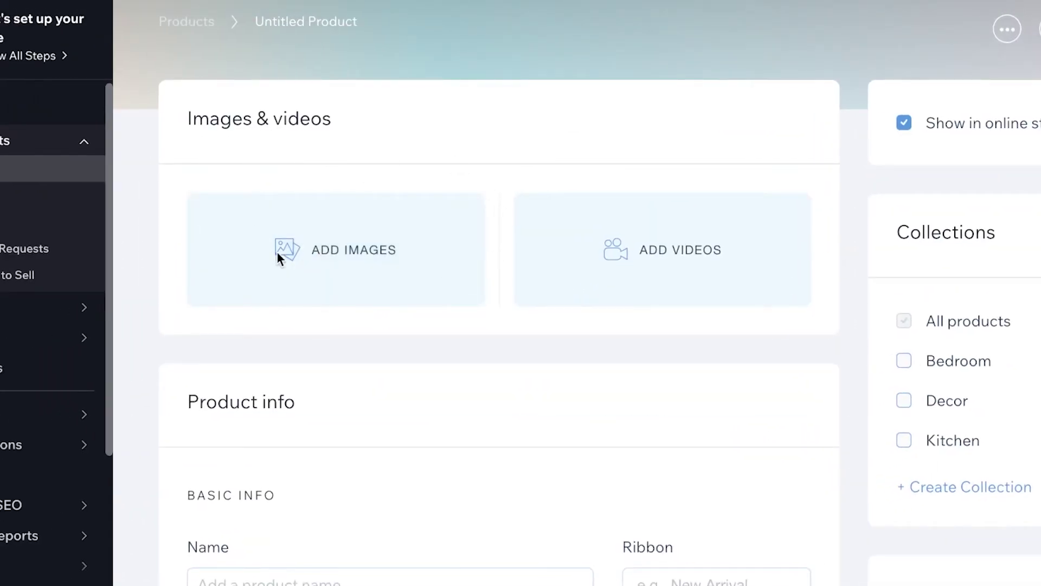
{"action": "left_click", "coordinate": [369, 249]}
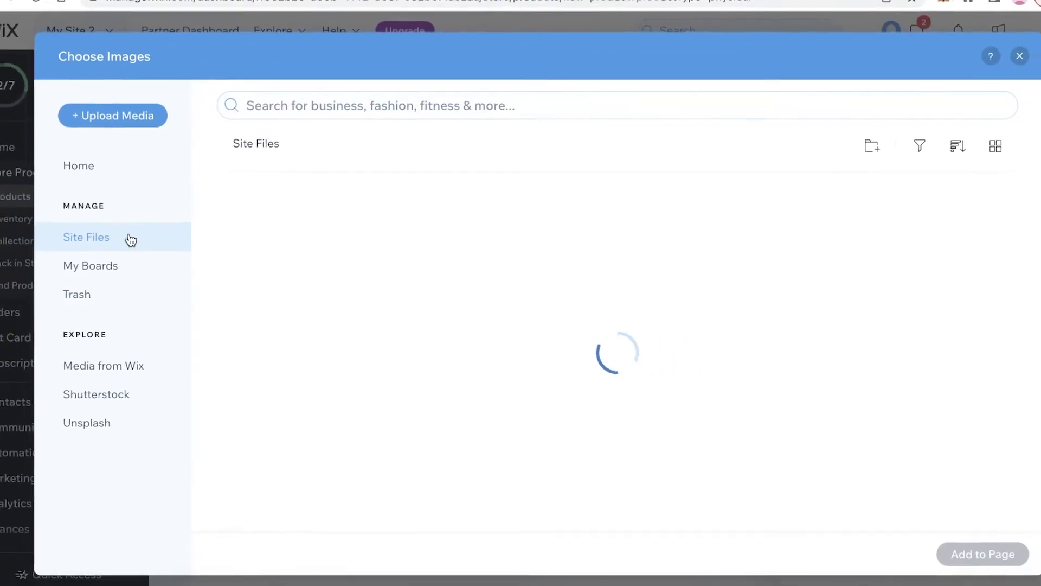
{"action": "left_click", "coordinate": [100, 366]}
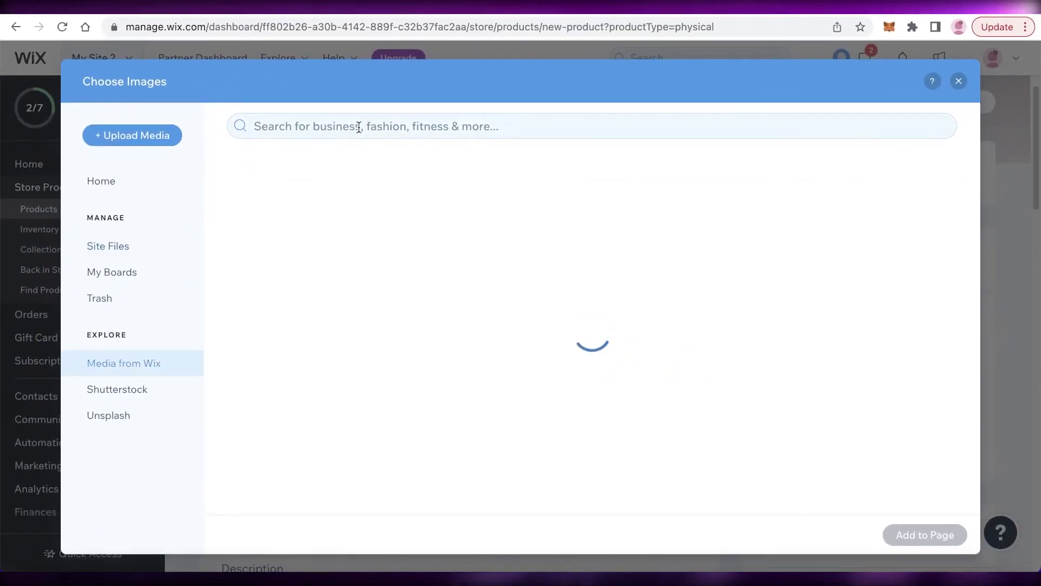
{"action": "left_click", "coordinate": [359, 128]}
{"action": "type", "text": "CHAIR"}
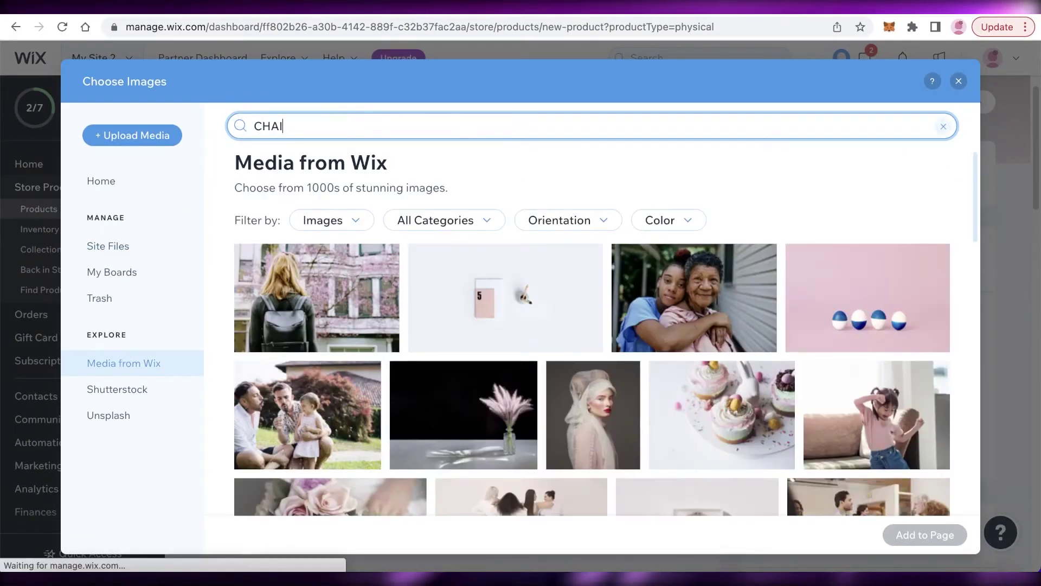
{"action": "key", "text": "Return"}
{"action": "left_click", "coordinate": [457, 347]}
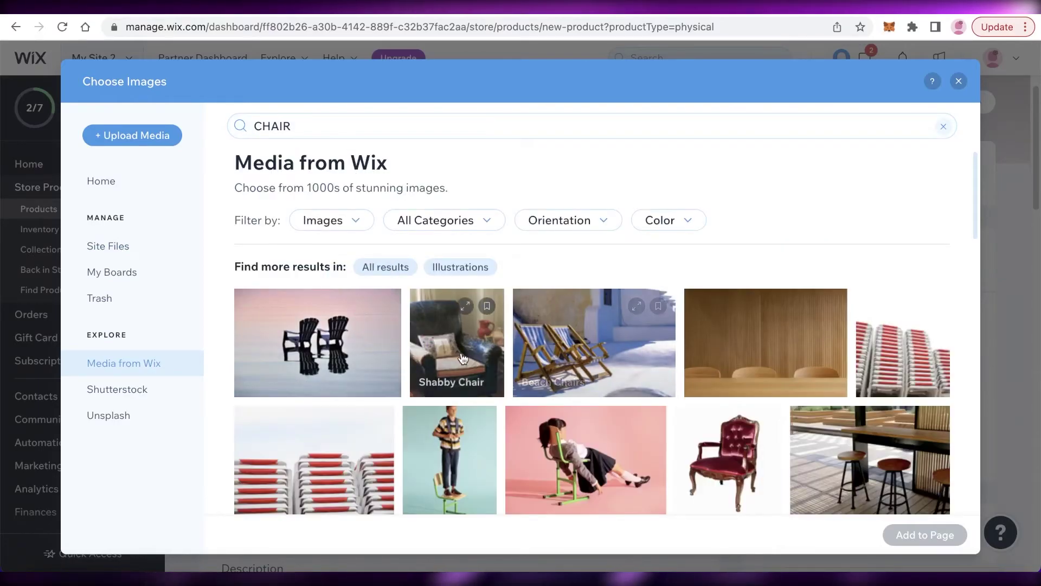
{"action": "scroll", "coordinate": [862, 407], "scroll_direction": "down", "scroll_amount": 4}
{"action": "scroll", "coordinate": [548, 339], "scroll_direction": "up", "scroll_amount": 3}
{"action": "left_click", "coordinate": [935, 540]}
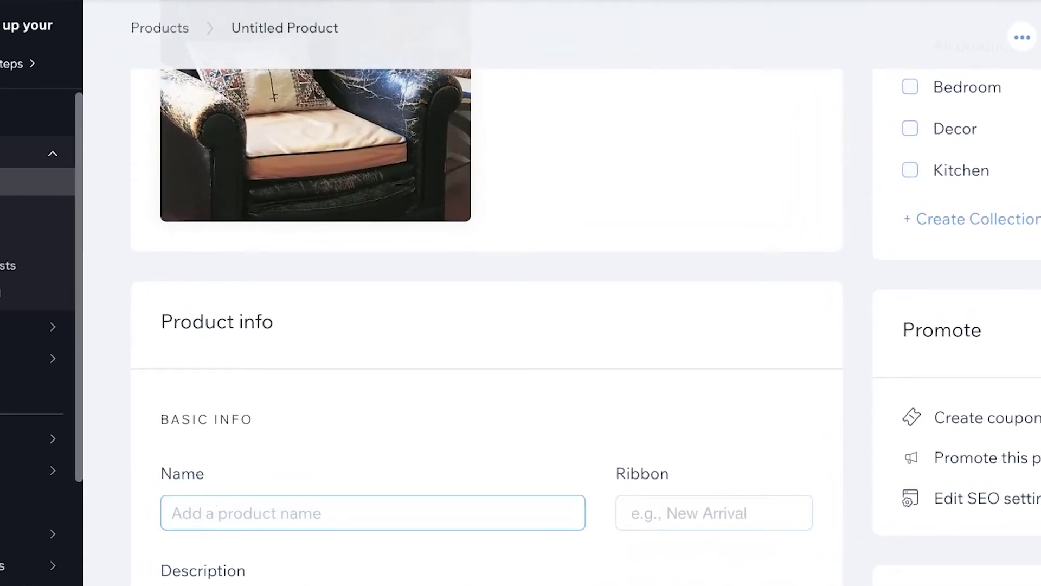
Name the new product "Soft Couch", leaving its ribbon and description blank
{"action": "type", "text": "Soft Couch"}
{"action": "scroll", "coordinate": [569, 395], "scroll_direction": "down", "scroll_amount": 4}
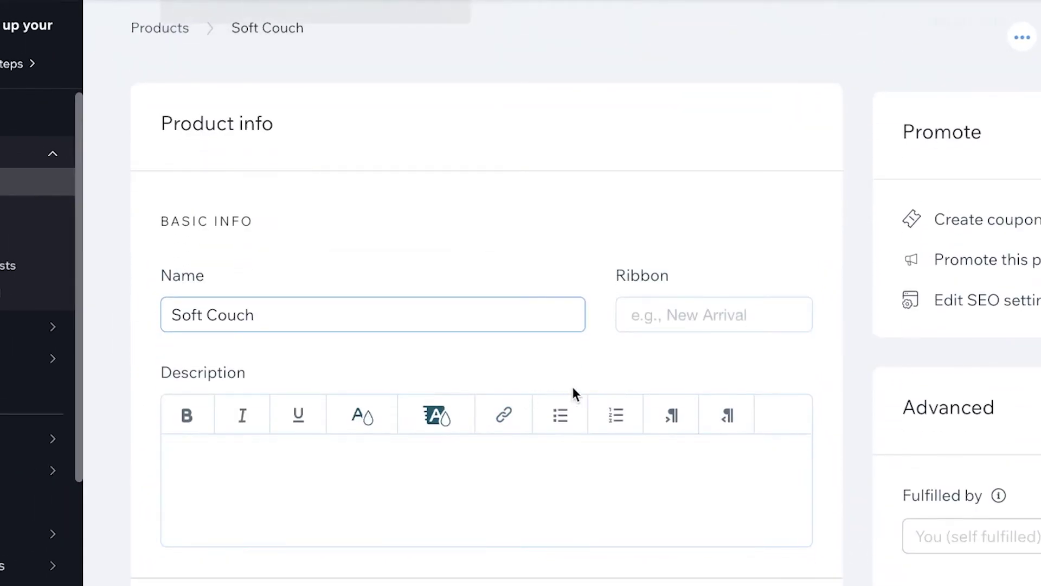
{"action": "scroll", "coordinate": [673, 331], "scroll_direction": "down", "scroll_amount": 2}
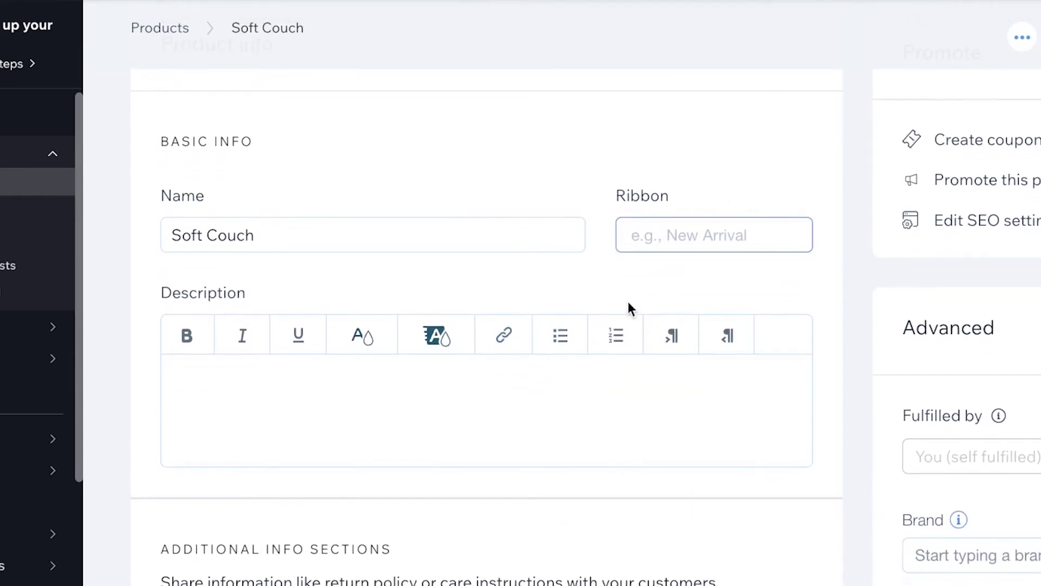
{"action": "left_click", "coordinate": [427, 435]}
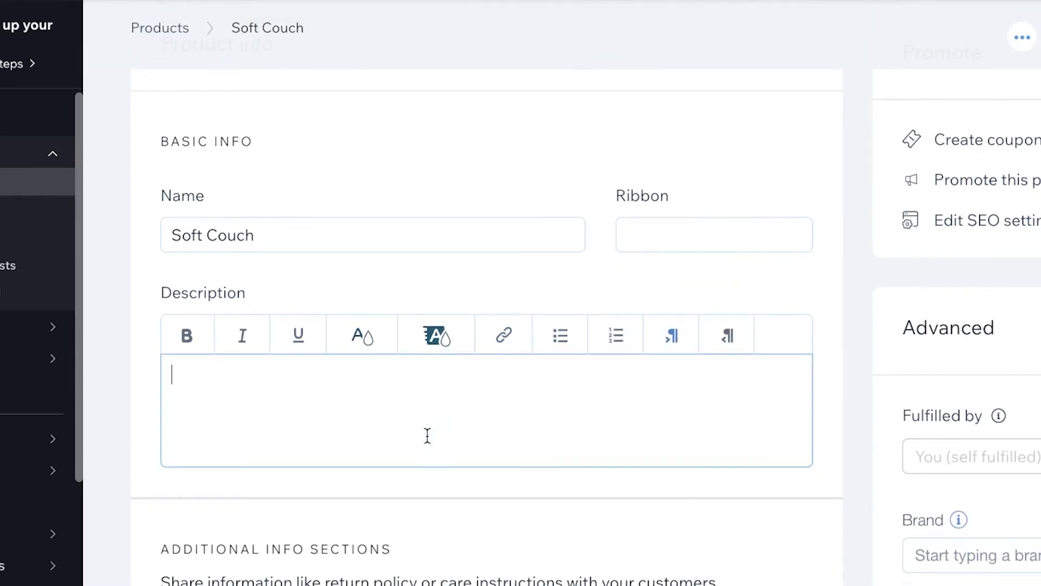
{"action": "scroll", "coordinate": [427, 435], "scroll_direction": "down", "scroll_amount": 5}
{"action": "scroll", "coordinate": [426, 436], "scroll_direction": "up", "scroll_amount": 3}
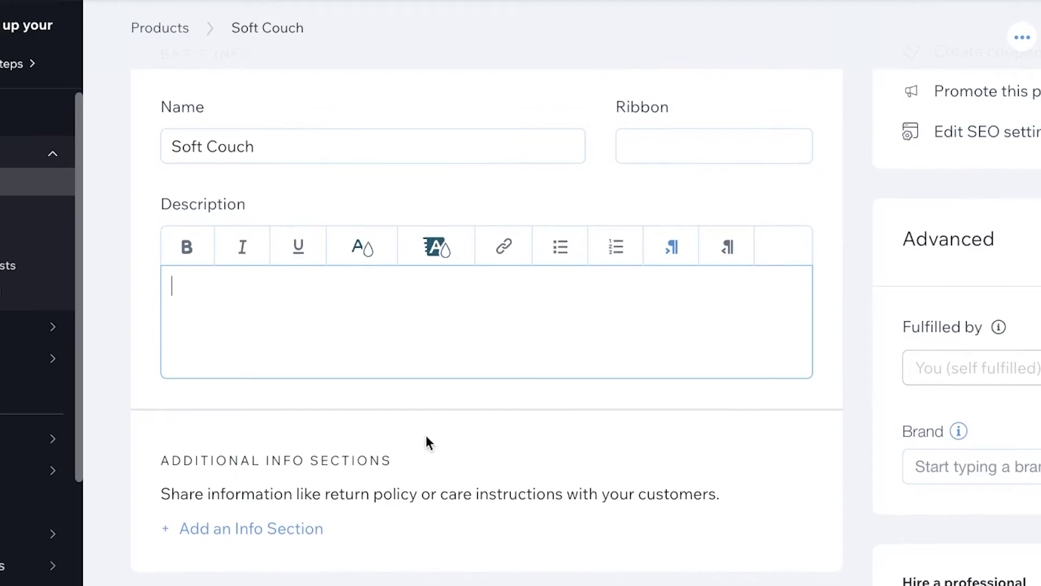
{"action": "scroll", "coordinate": [426, 437], "scroll_direction": "down", "scroll_amount": 8}
Set the price of the Soft Couch product to Rs 55
{"action": "left_click", "coordinate": [251, 323]}
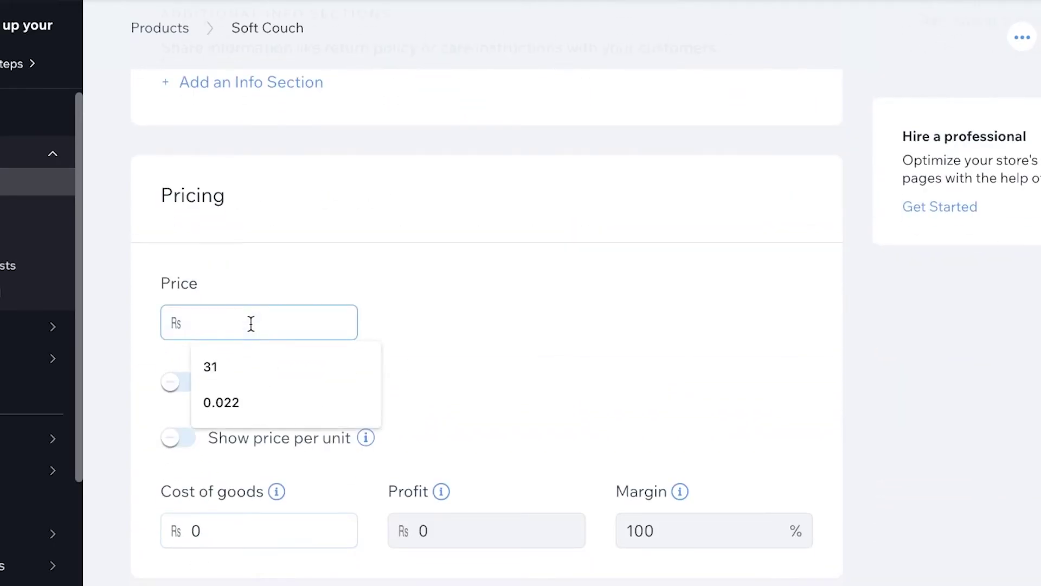
{"action": "type", "text": "55"}
{"action": "scroll", "coordinate": [496, 322], "scroll_direction": "down", "scroll_amount": 5}
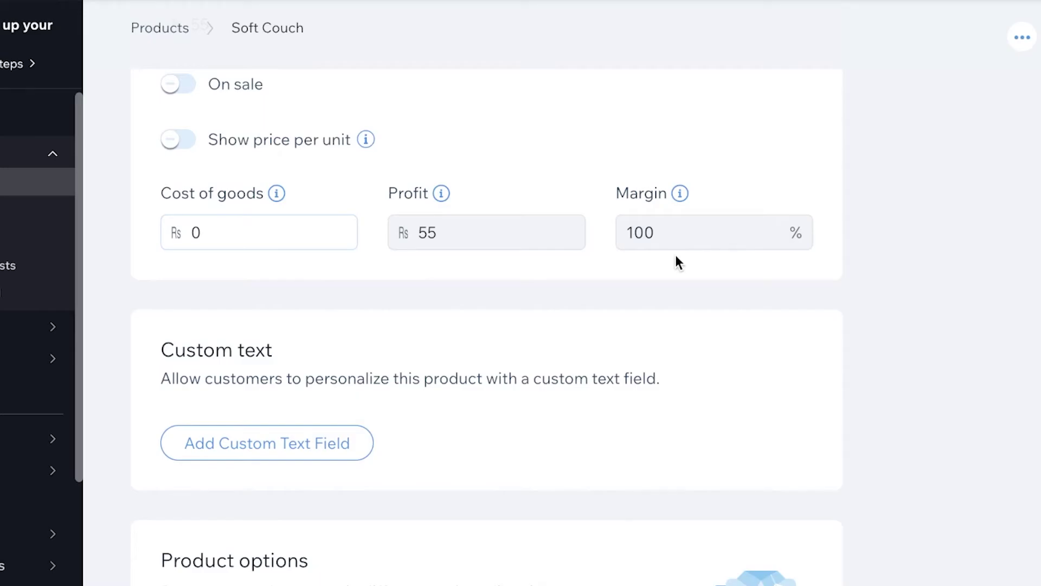
Examine the product's collection, promotion, SEO and advanced options, including the entry for a new collection
{"action": "scroll", "coordinate": [713, 258], "scroll_direction": "up", "scroll_amount": 1}
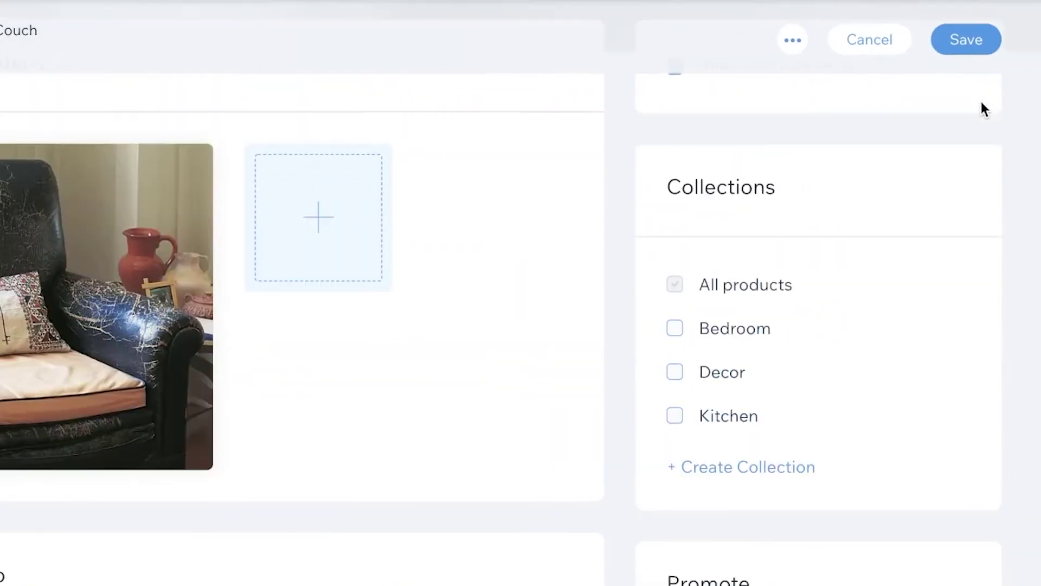
{"action": "scroll", "coordinate": [807, 191], "scroll_direction": "up", "scroll_amount": 2}
{"action": "scroll", "coordinate": [738, 363], "scroll_direction": "down", "scroll_amount": 1}
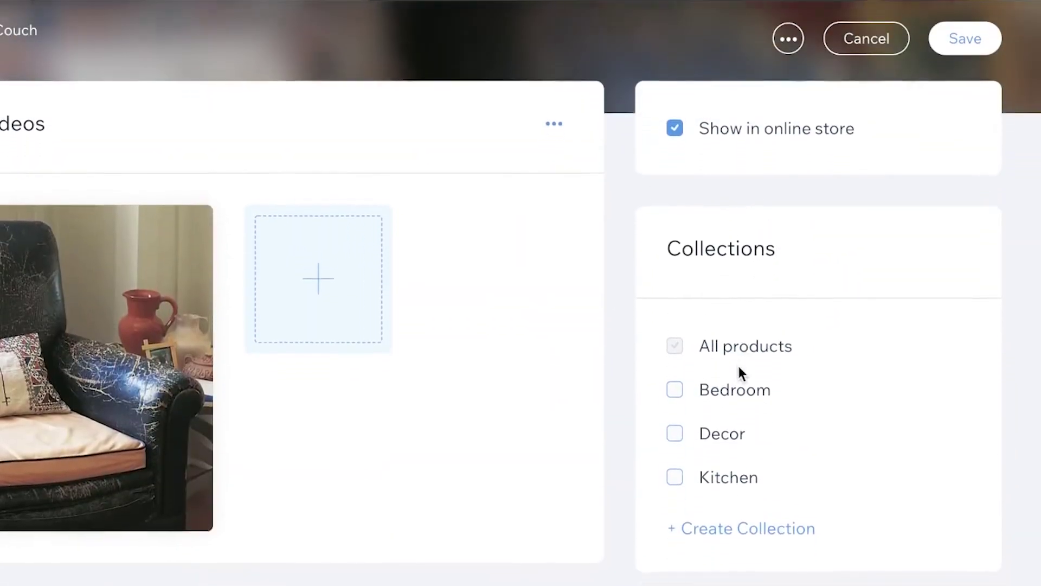
{"action": "scroll", "coordinate": [690, 256], "scroll_direction": "down", "scroll_amount": 1}
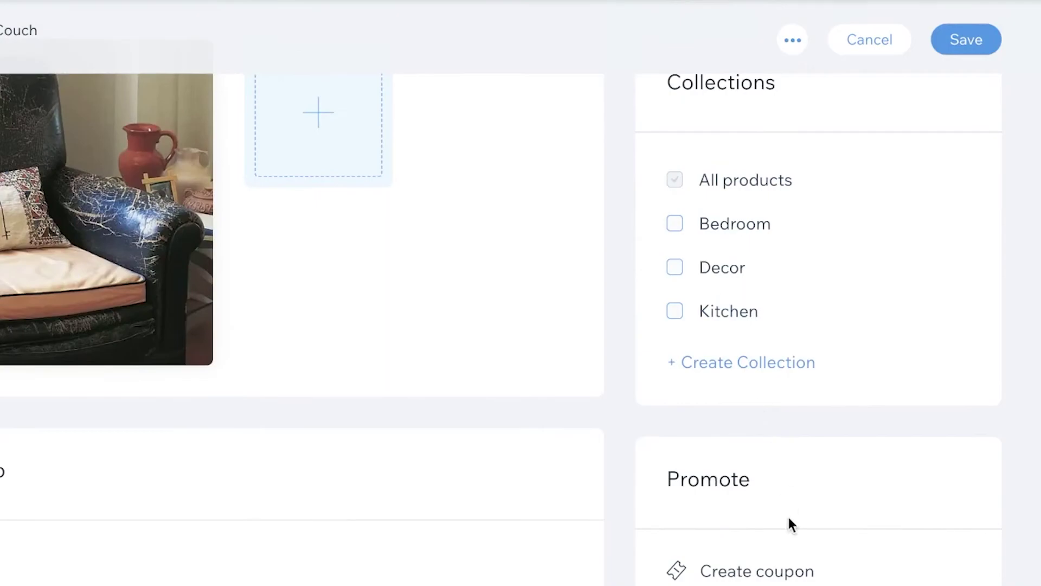
{"action": "left_click", "coordinate": [705, 365]}
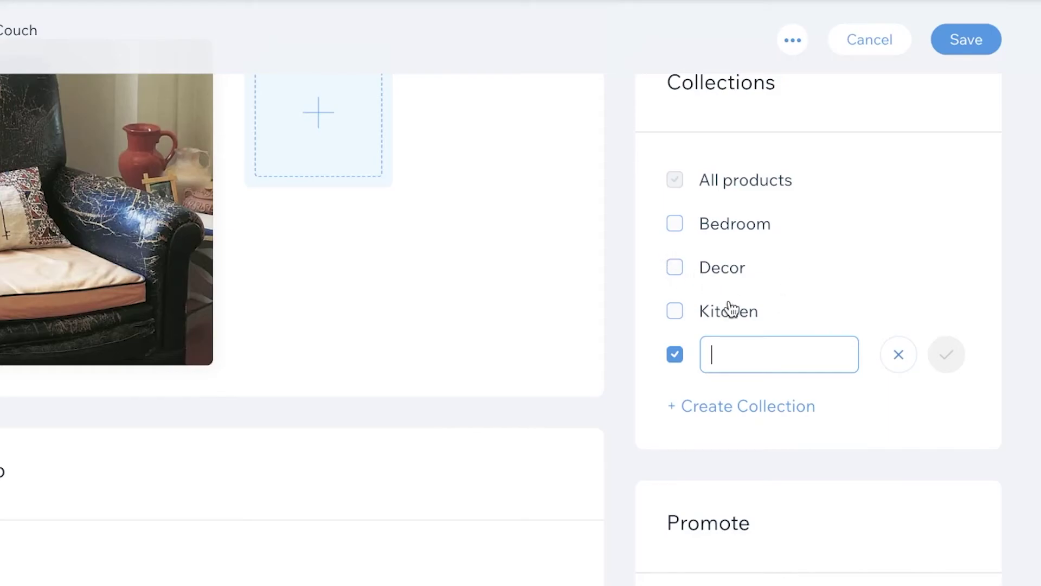
{"action": "scroll", "coordinate": [501, 304], "scroll_direction": "down", "scroll_amount": 2}
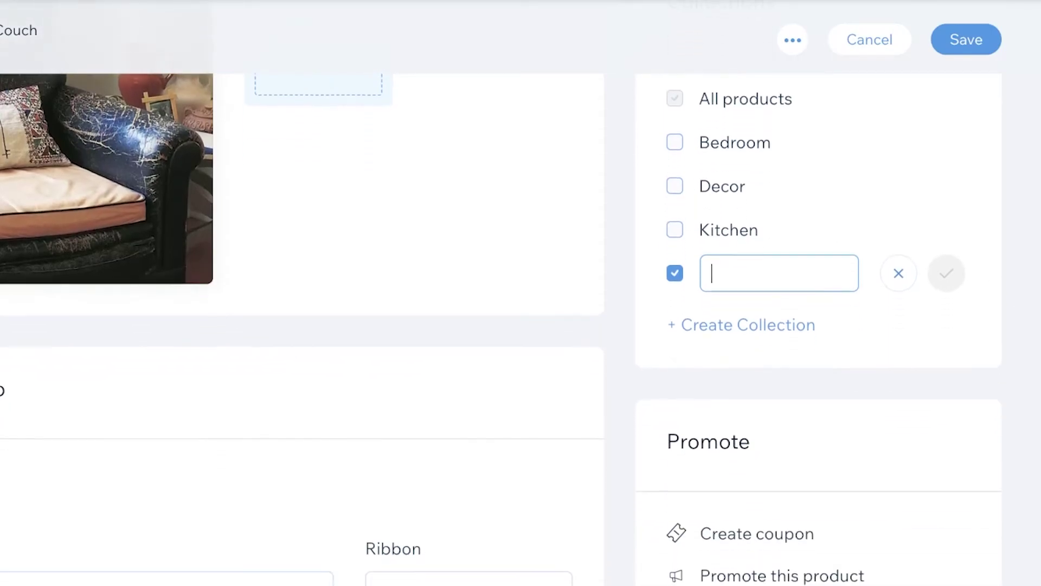
{"action": "scroll", "coordinate": [747, 357], "scroll_direction": "down", "scroll_amount": 10}
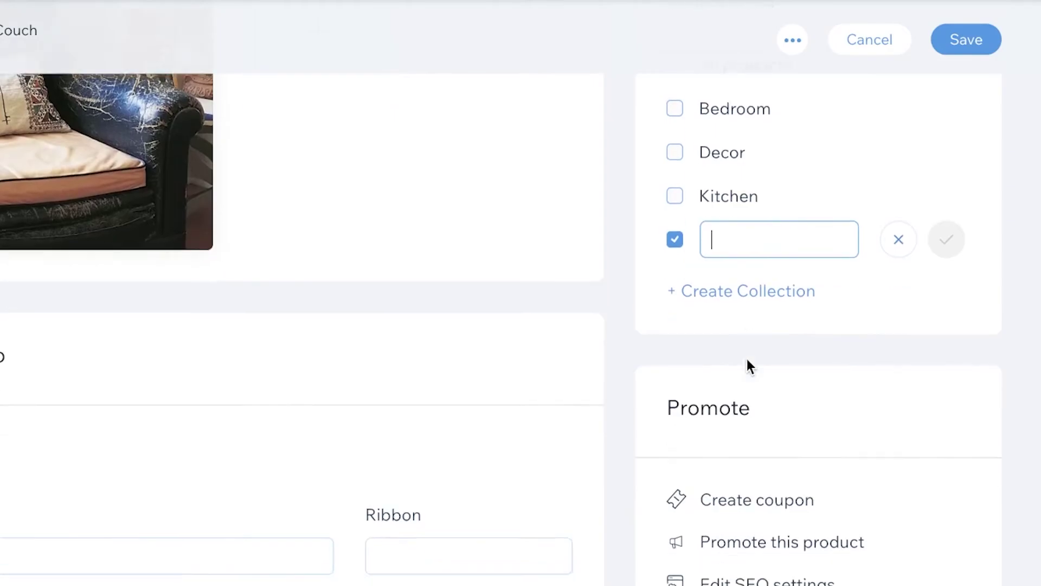
{"action": "scroll", "coordinate": [832, 257], "scroll_direction": "up", "scroll_amount": 9}
{"action": "scroll", "coordinate": [820, 260], "scroll_direction": "down", "scroll_amount": 1}
{"action": "scroll", "coordinate": [992, 268], "scroll_direction": "down", "scroll_amount": 3}
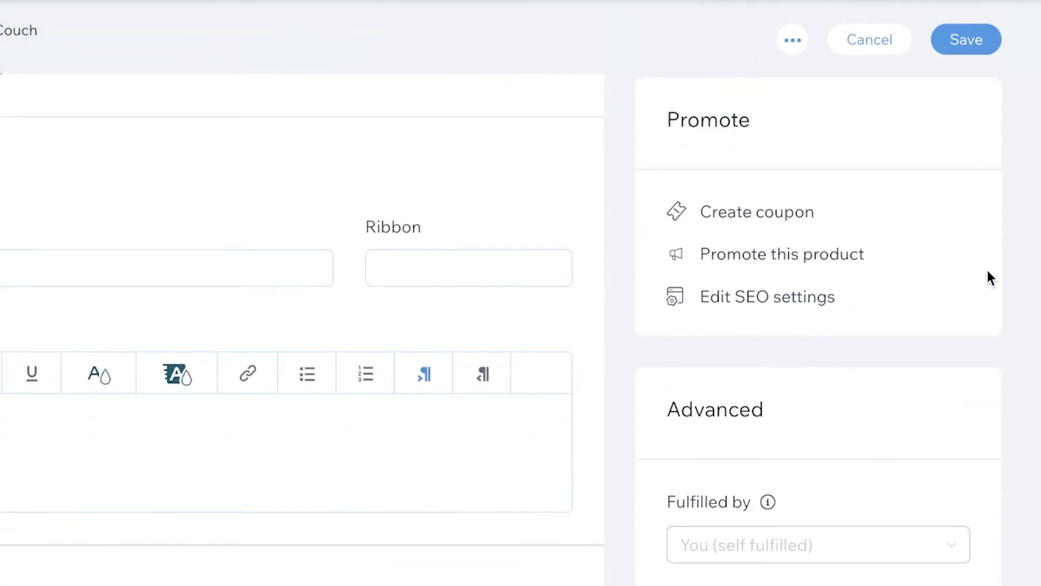
{"action": "scroll", "coordinate": [993, 265], "scroll_direction": "up", "scroll_amount": 3}
{"action": "scroll", "coordinate": [855, 360], "scroll_direction": "down", "scroll_amount": 10}
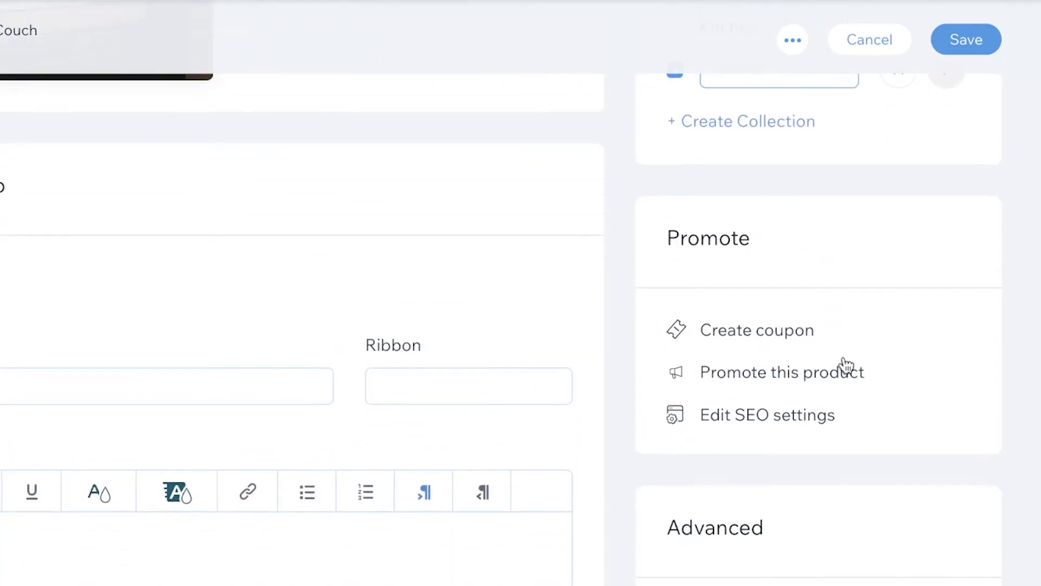
{"action": "scroll", "coordinate": [769, 209], "scroll_direction": "up", "scroll_amount": 8}
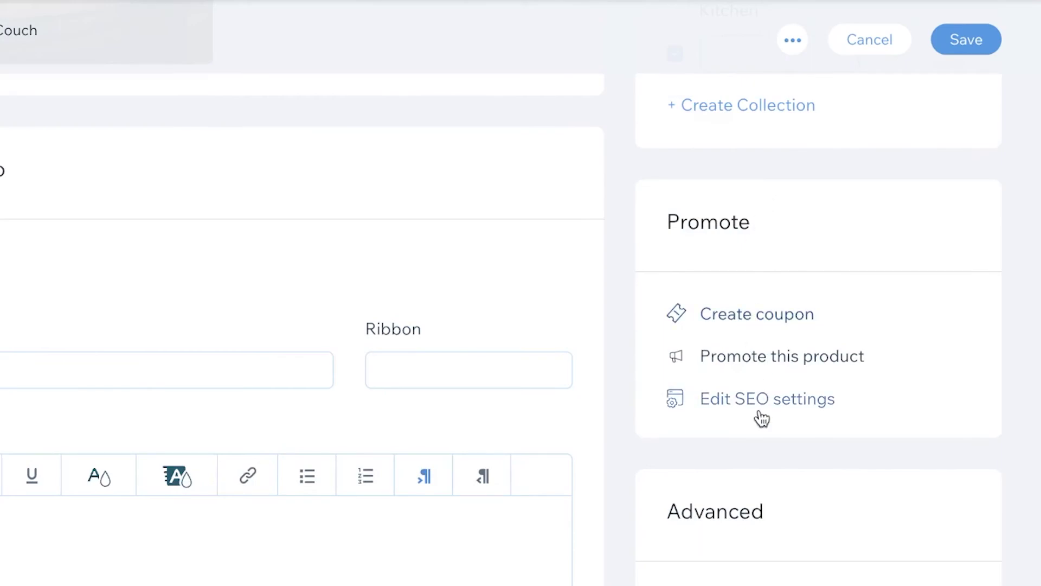
{"action": "scroll", "coordinate": [840, 336], "scroll_direction": "down", "scroll_amount": 6}
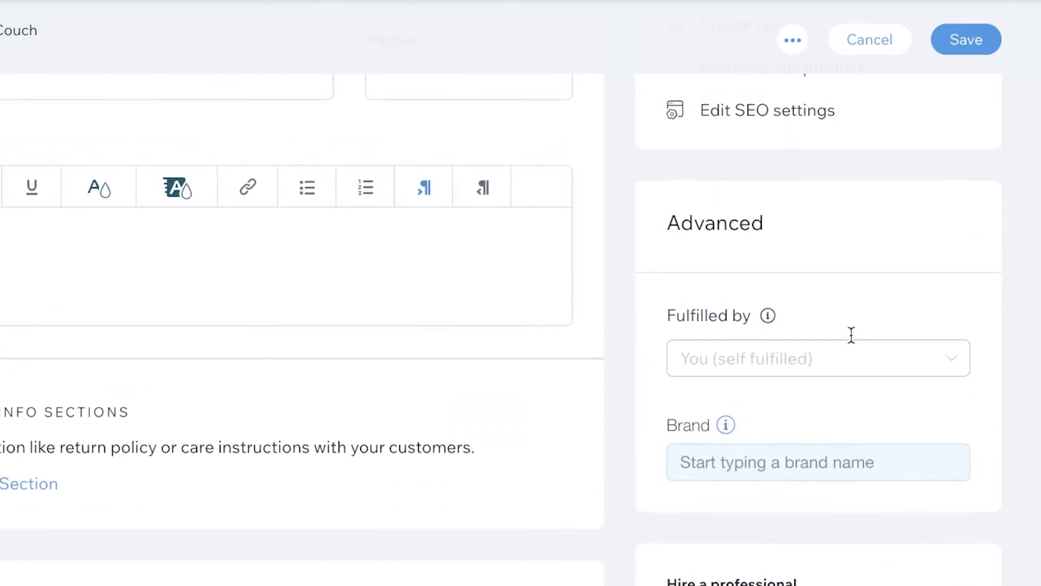
Save the Soft Couch product and reload the live Shop page to check the product listing
{"action": "left_click", "coordinate": [966, 43]}
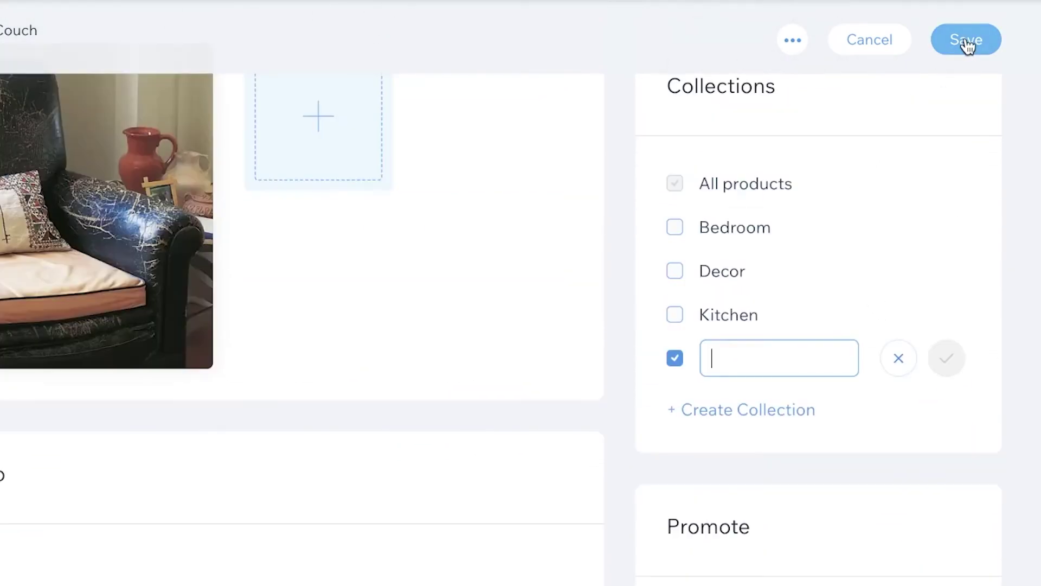
{"action": "left_click", "coordinate": [966, 41]}
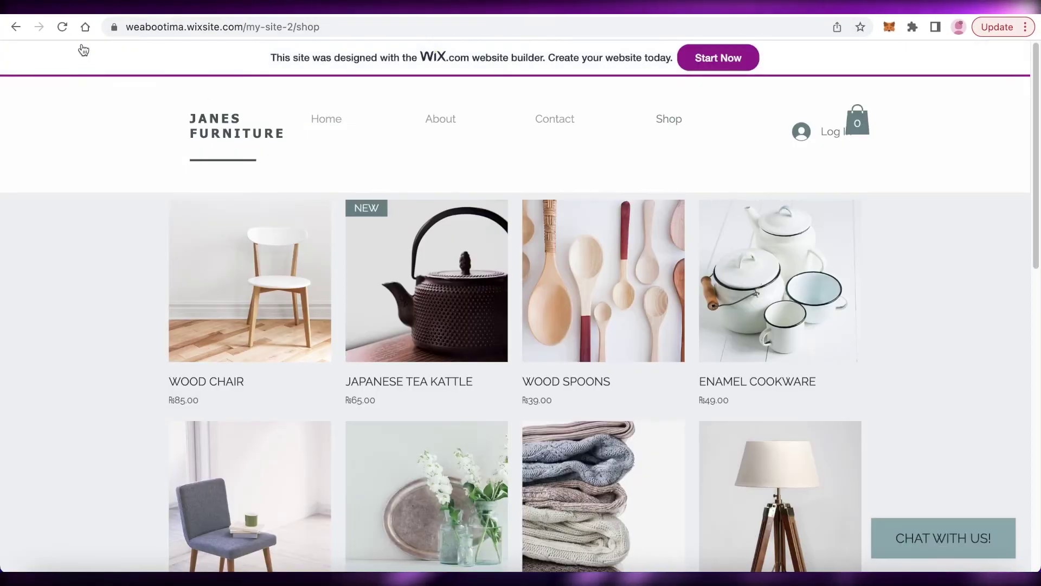
{"action": "left_click", "coordinate": [61, 27]}
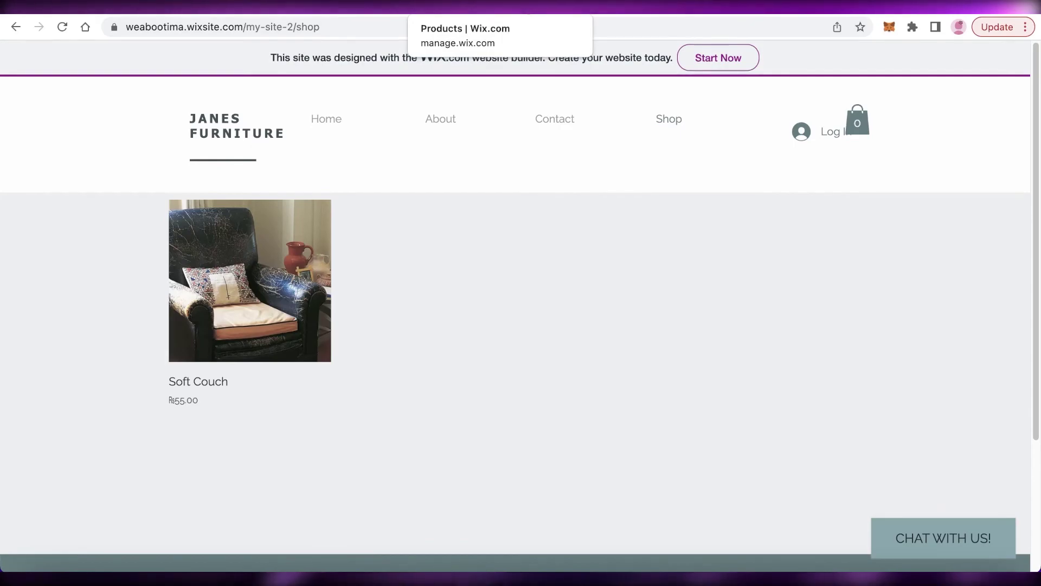
Look through the site dashboard's sections and Home overview, and return to the live Shop page
{"action": "left_click", "coordinate": [461, 7]}
{"action": "left_click", "coordinate": [497, 108]}
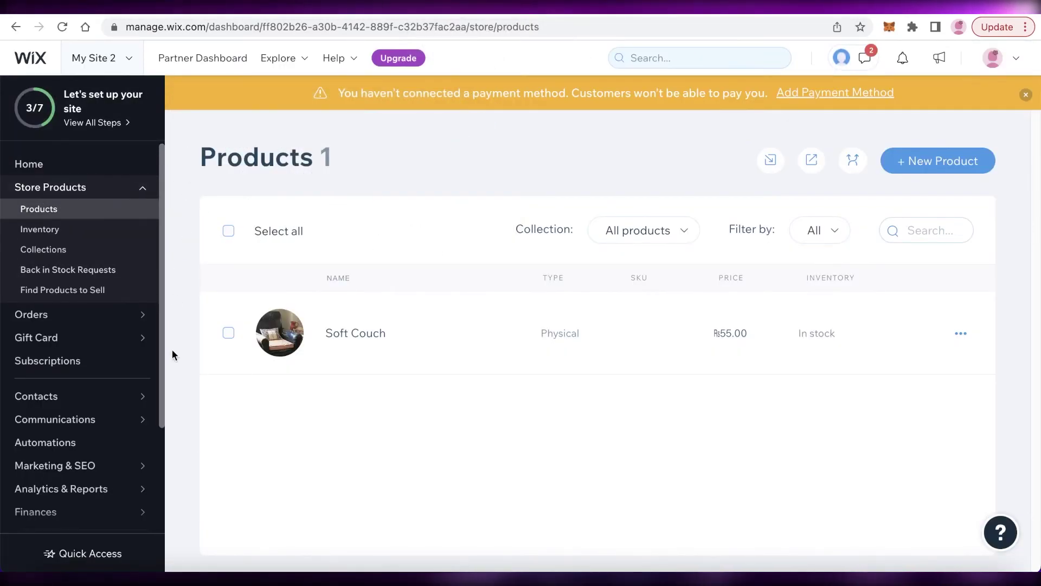
{"action": "scroll", "coordinate": [160, 304], "scroll_direction": "down", "scroll_amount": 2}
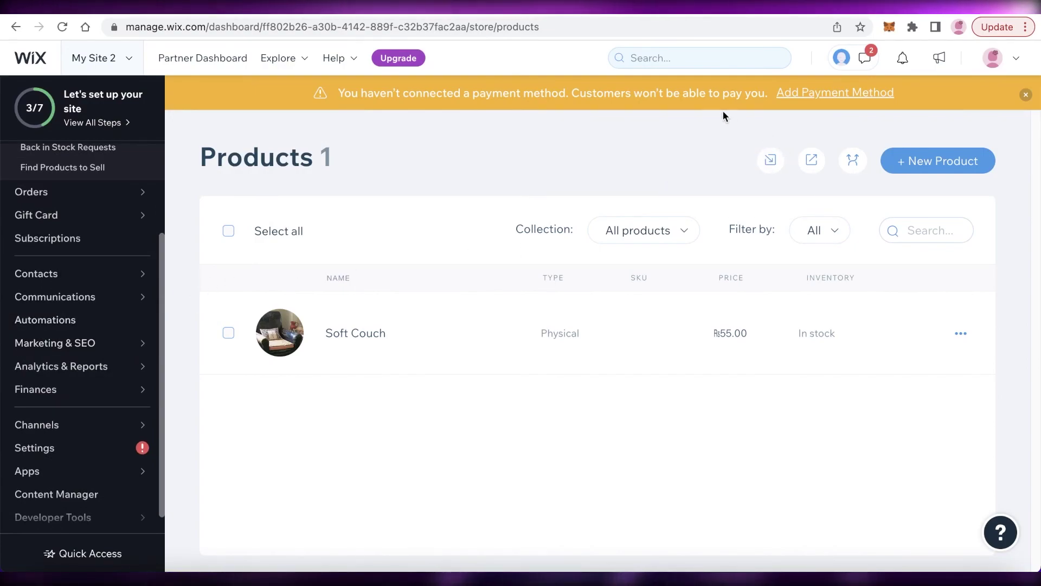
{"action": "scroll", "coordinate": [71, 192], "scroll_direction": "up", "scroll_amount": 2}
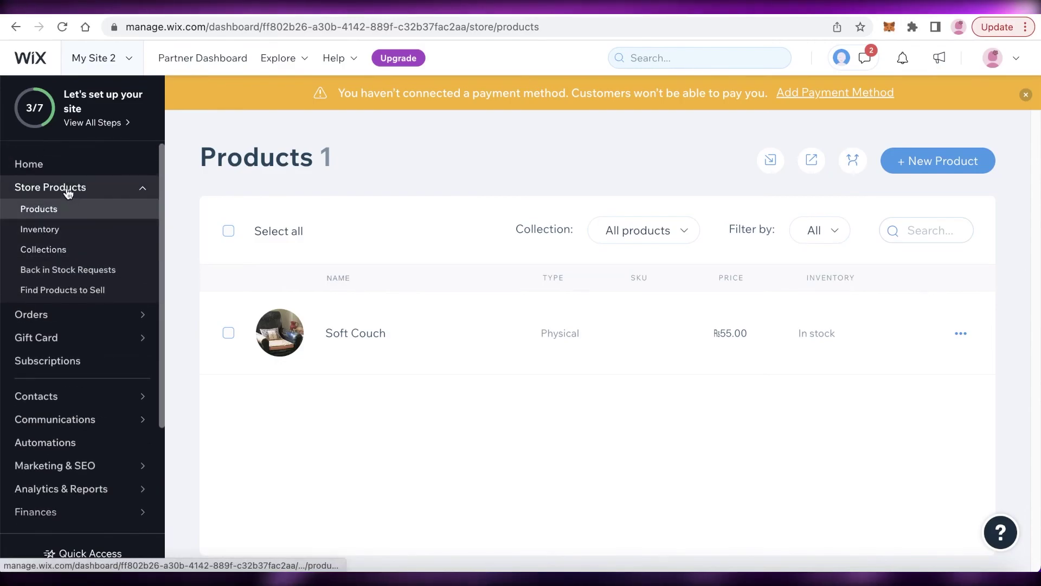
{"action": "left_click", "coordinate": [64, 165]}
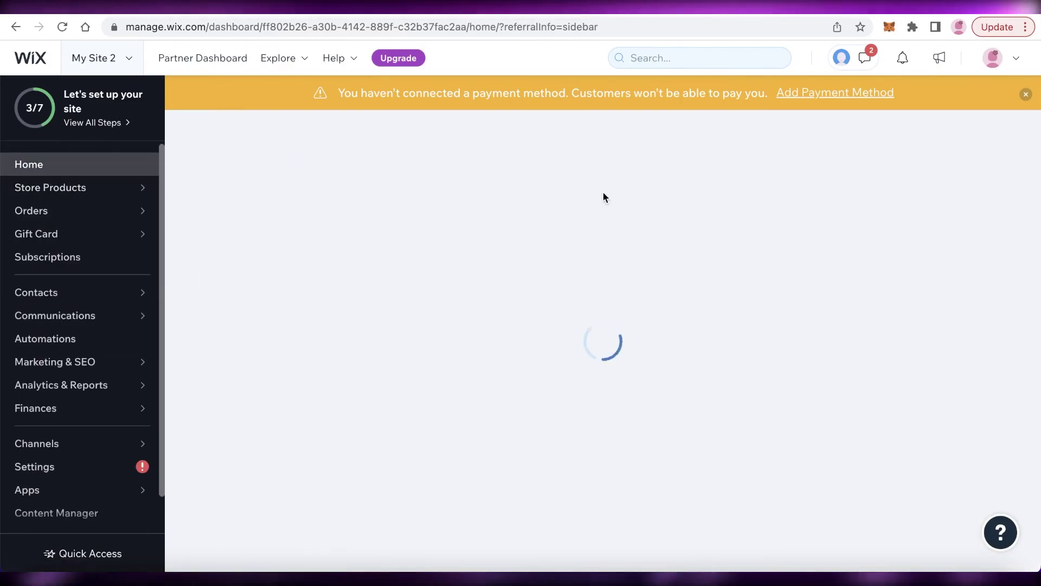
{"action": "scroll", "coordinate": [595, 193], "scroll_direction": "down", "scroll_amount": 10}
{"action": "scroll", "coordinate": [613, 119], "scroll_direction": "up", "scroll_amount": 8}
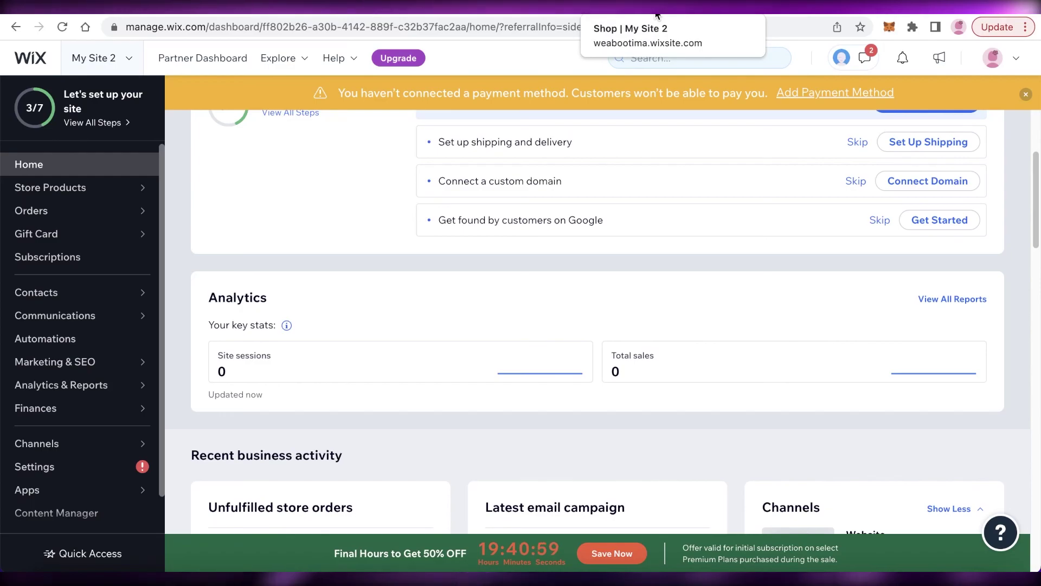
{"action": "left_click", "coordinate": [657, 11]}
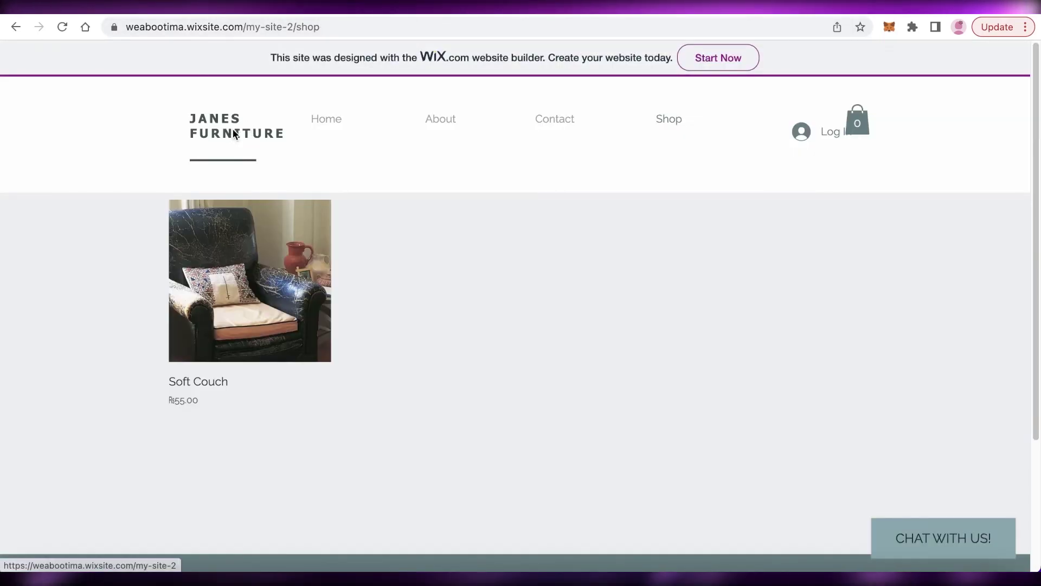